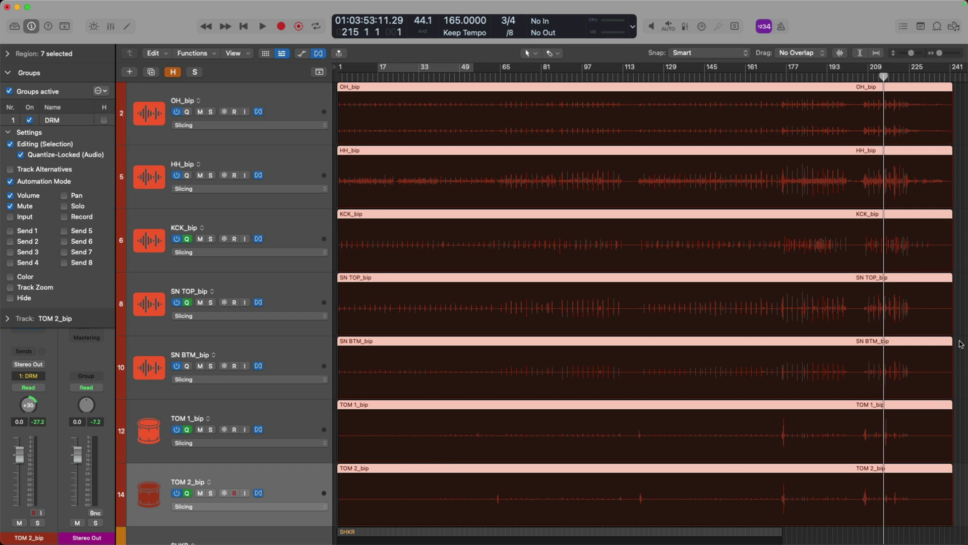
# Open the Mixer, then hide and restore the Inspector and collapse and re-expand Groups Settings.
pyautogui.press('x')
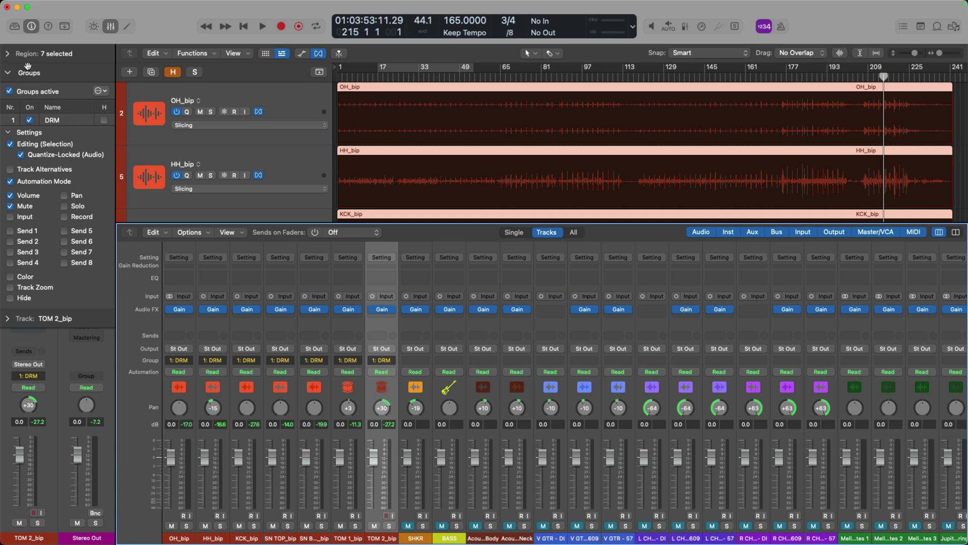
pyautogui.click(32, 26)
pyautogui.click(32, 27)
pyautogui.click(29, 133)
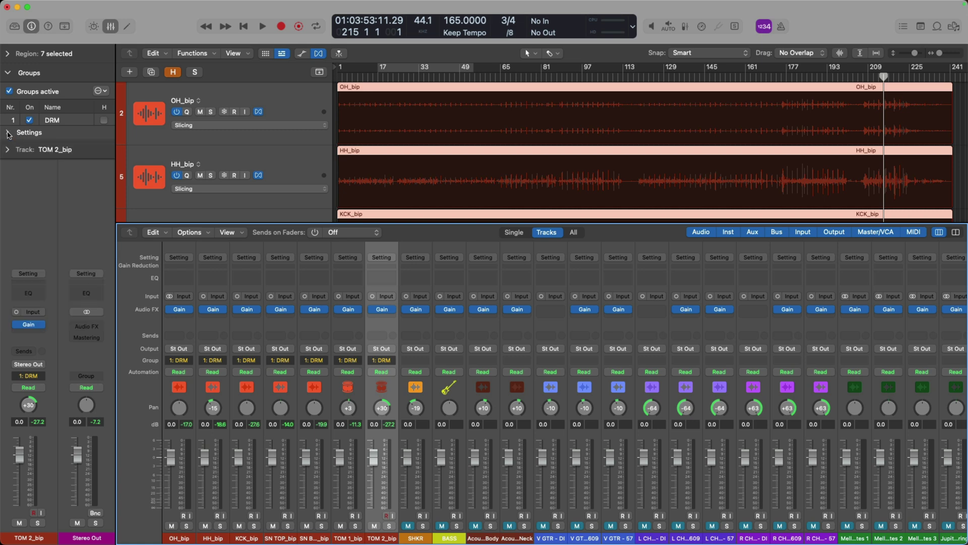
pyautogui.click(31, 134)
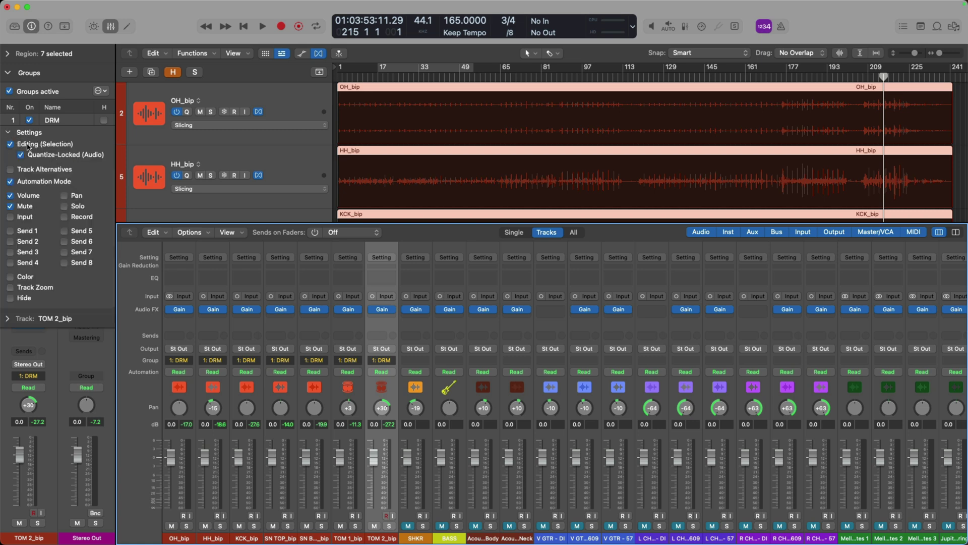
# Close the Mixer, zoom into bars 13–31 of hi-hat and kick, then zoom back out.
pyautogui.press('x')
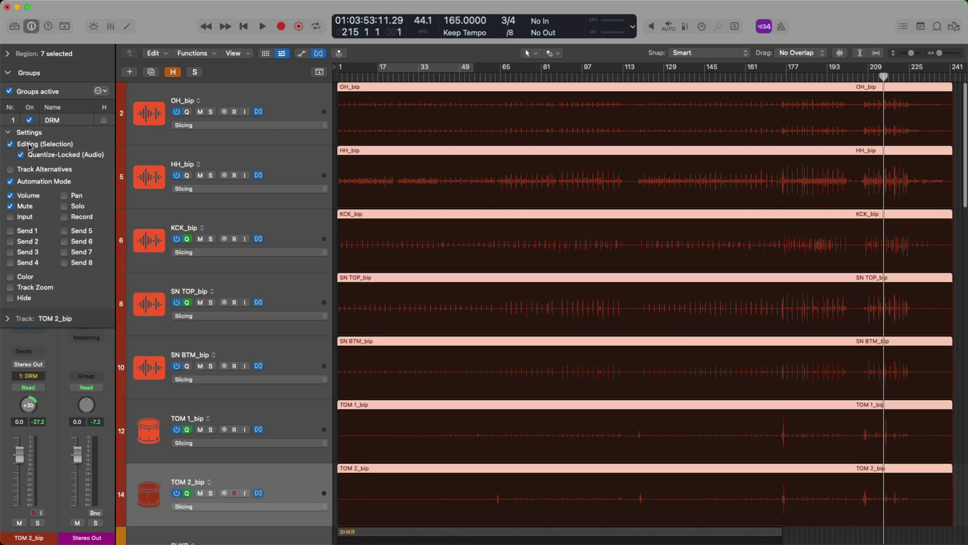
pyautogui.moveTo(366, 165); pyautogui.dragTo(419, 281)
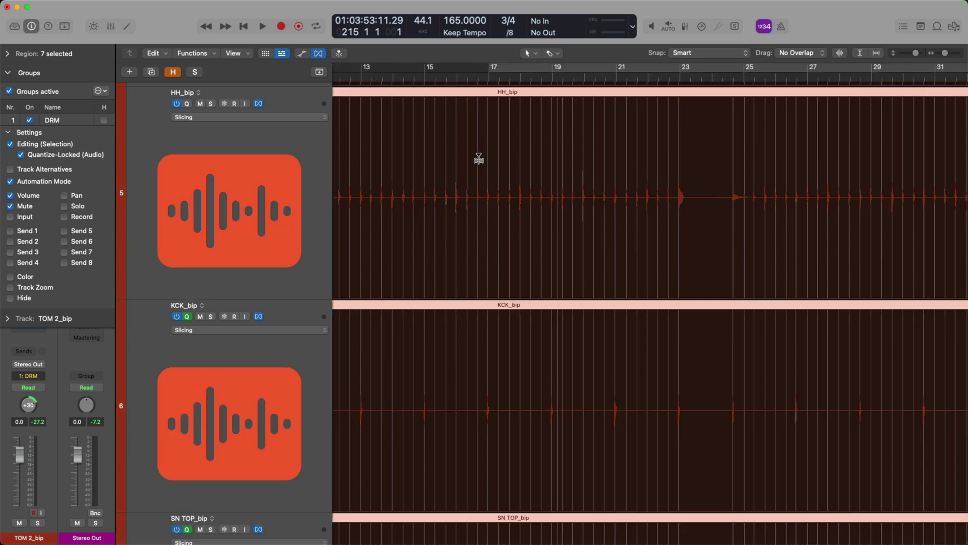
pyautogui.click(469, 143)
pyautogui.click(457, 145)
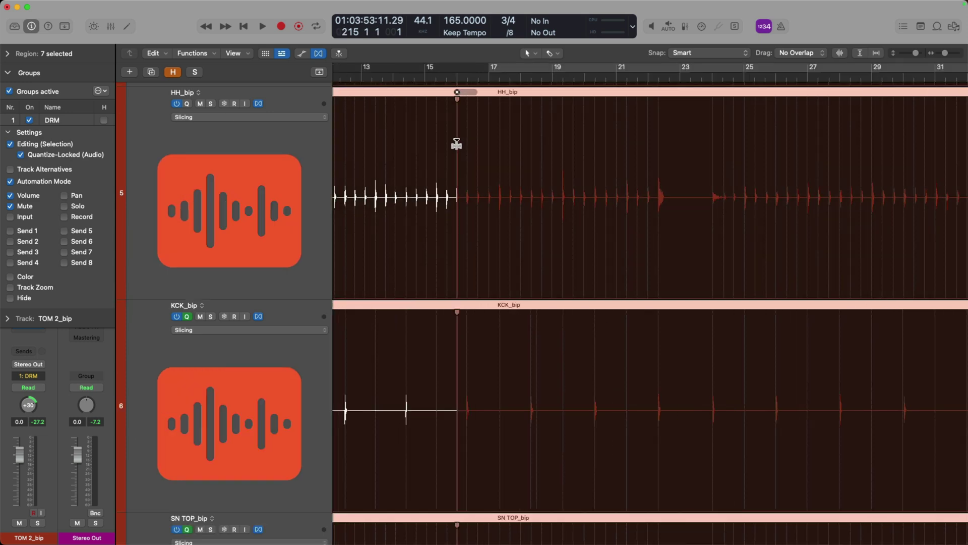
pyautogui.scroll(-5, 500, 283)
pyautogui.scroll(-1, 492, 302)
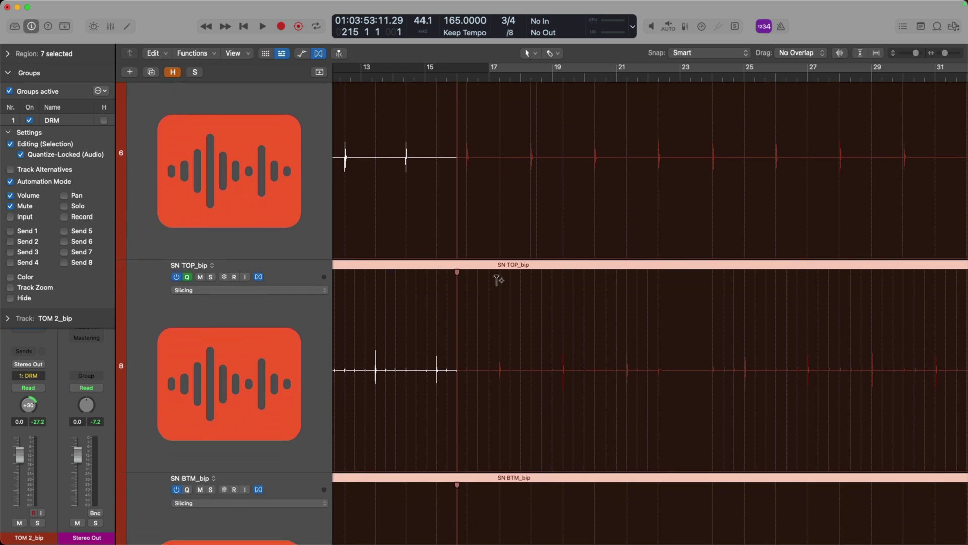
pyautogui.press('Escape')
pyautogui.press('z')
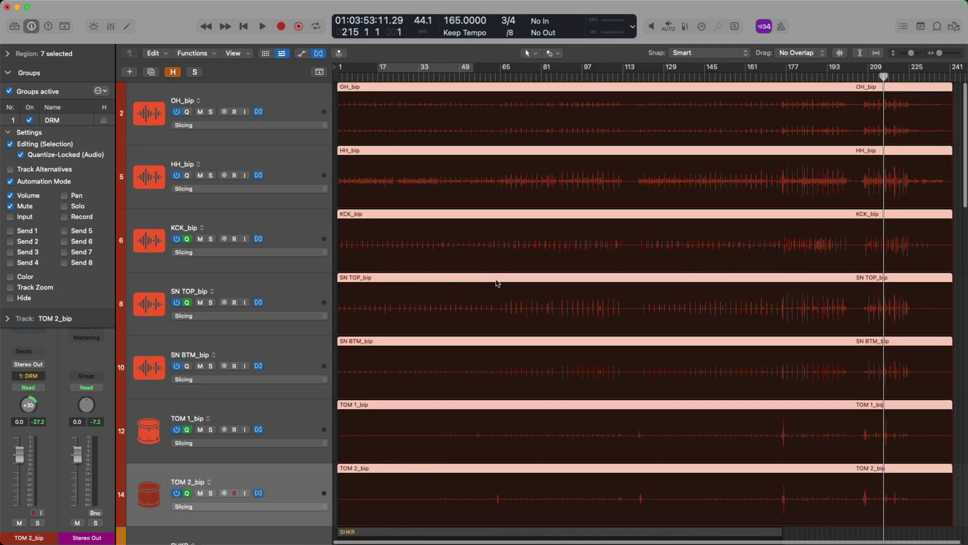
# Zoom into bars 213–218 and play the drums from bar 214.
pyautogui.moveTo(859, 159); pyautogui.dragTo(903, 326)
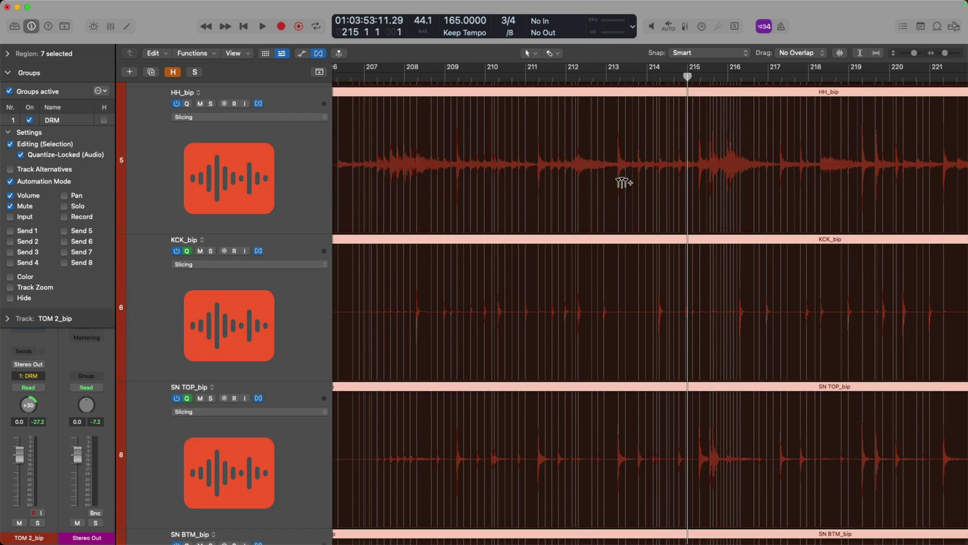
pyautogui.moveTo(625, 120); pyautogui.dragTo(807, 439)
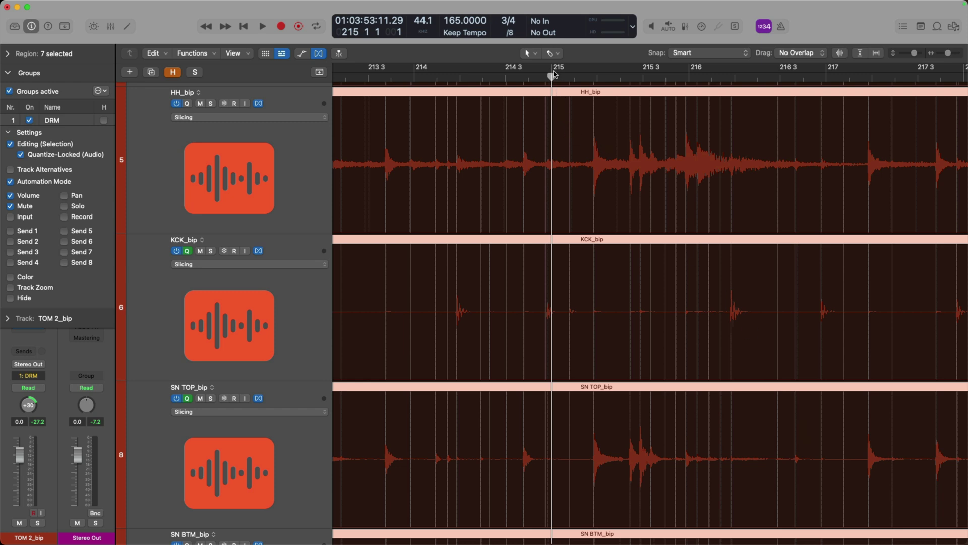
pyautogui.click(413, 80)
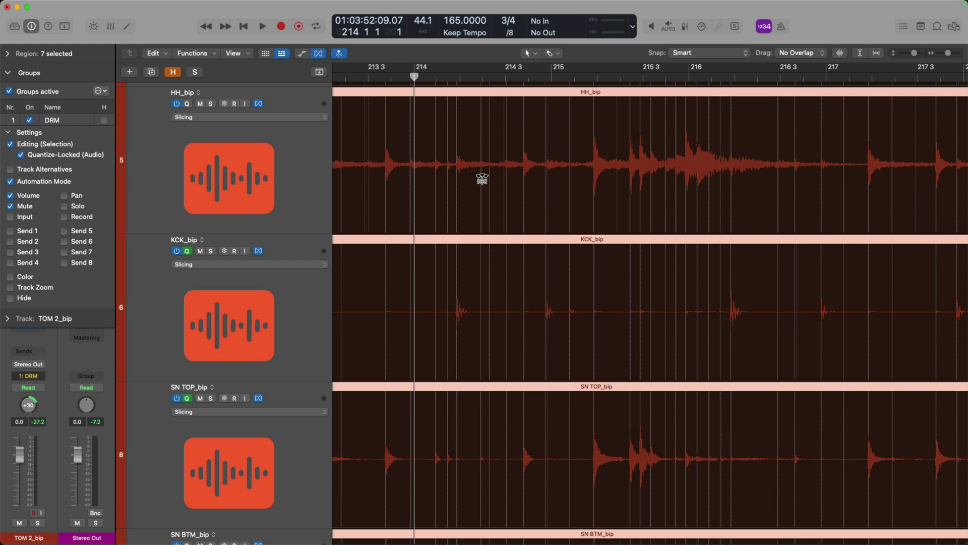
pyautogui.press('space')
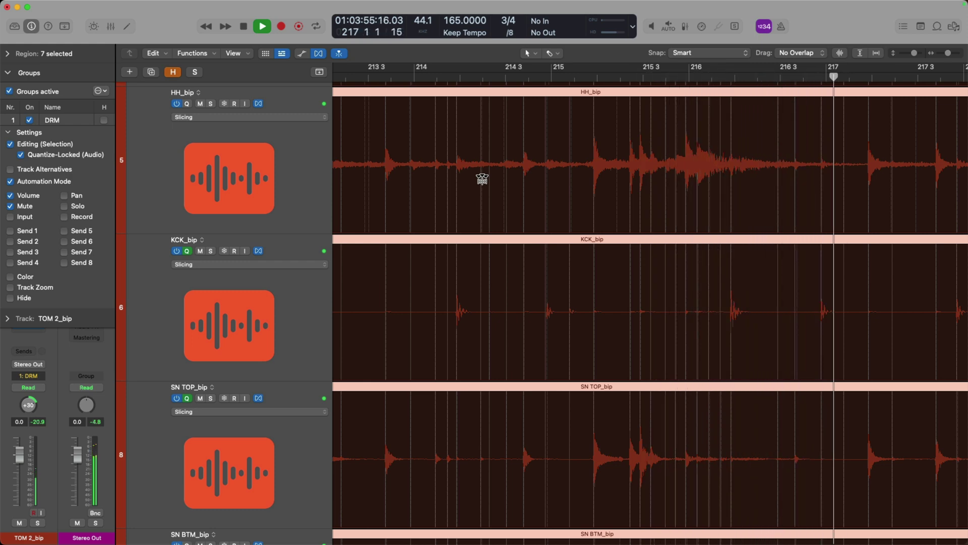
pyautogui.press('space')
pyautogui.hscroll(3, 499, 186)
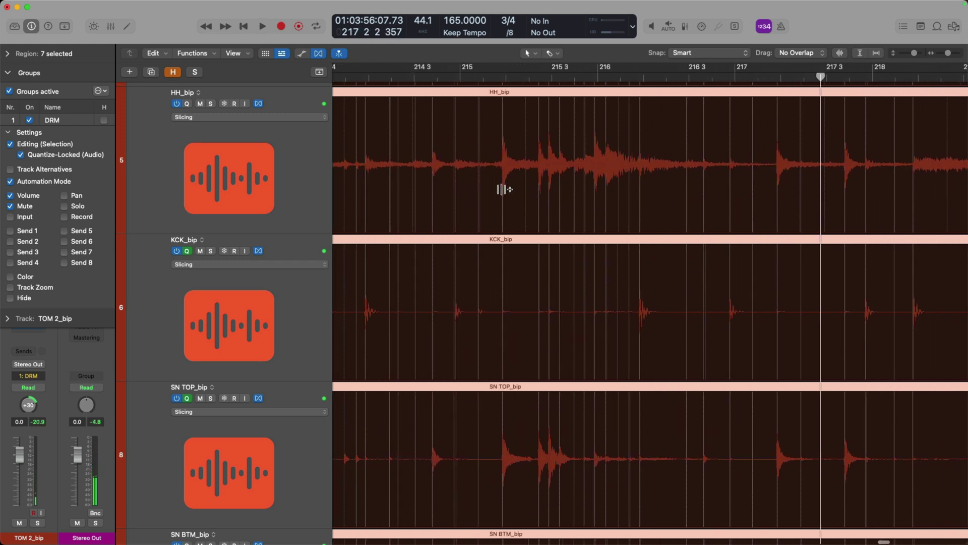
pyautogui.hscroll(-2, 503, 189)
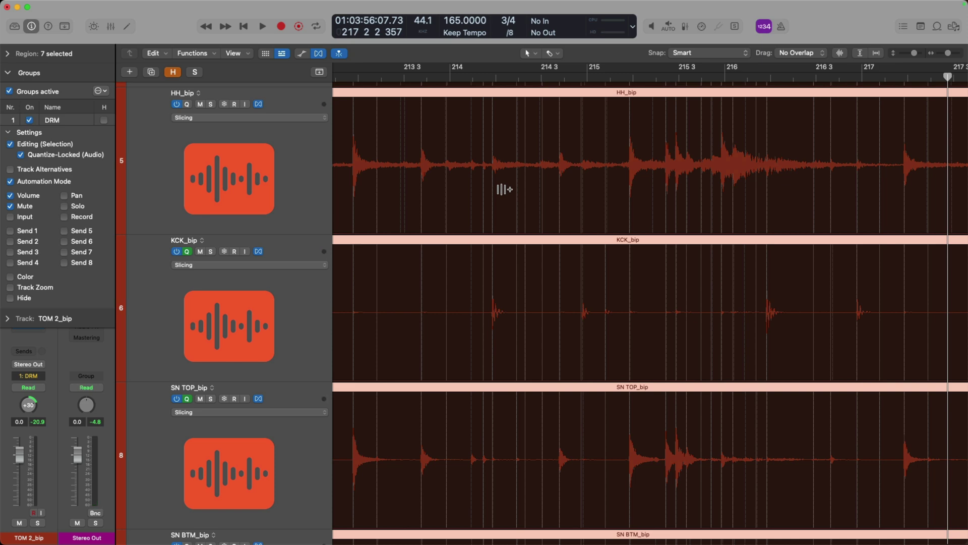
pyautogui.moveTo(464, 134); pyautogui.dragTo(566, 325)
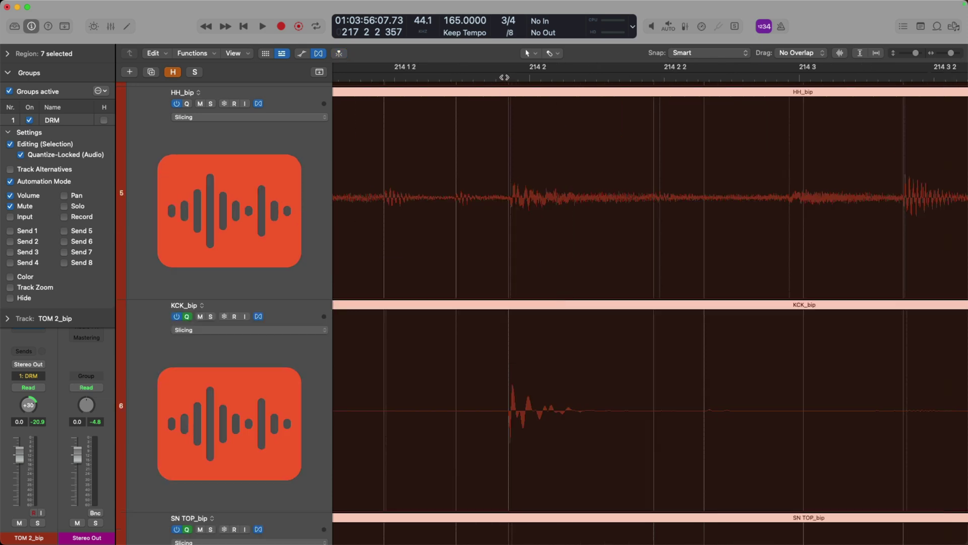
pyautogui.click(504, 77)
pyautogui.click(453, 76)
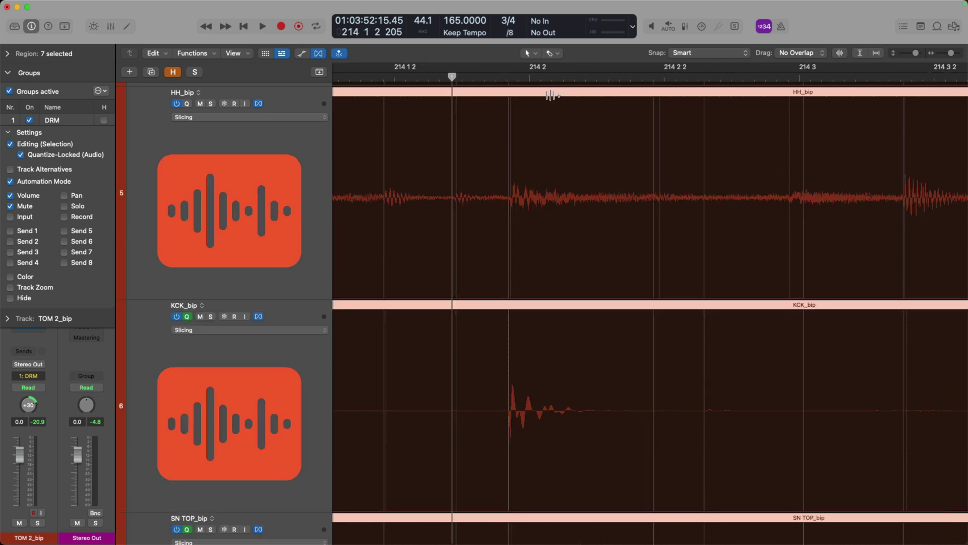
pyautogui.click(664, 77)
pyautogui.hscroll(3, 668, 147)
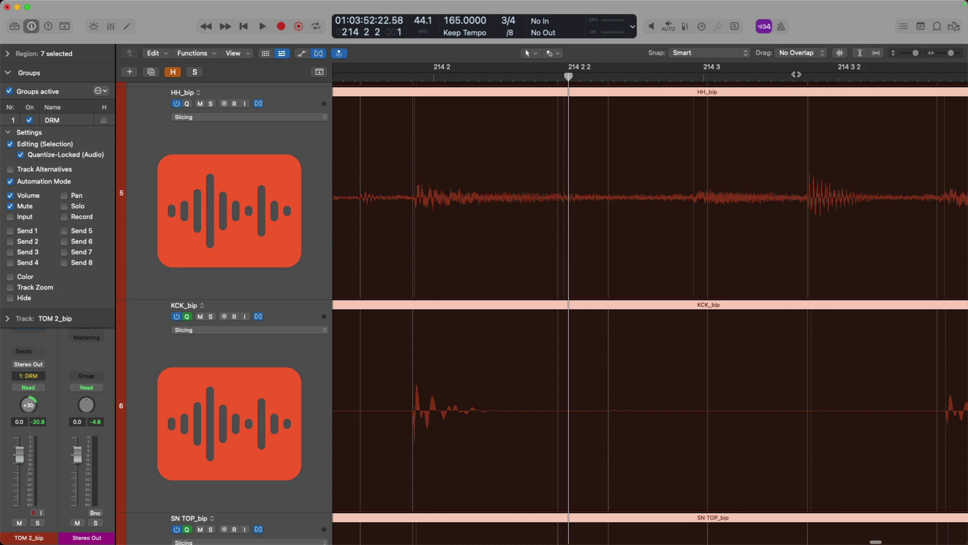
pyautogui.click(704, 77)
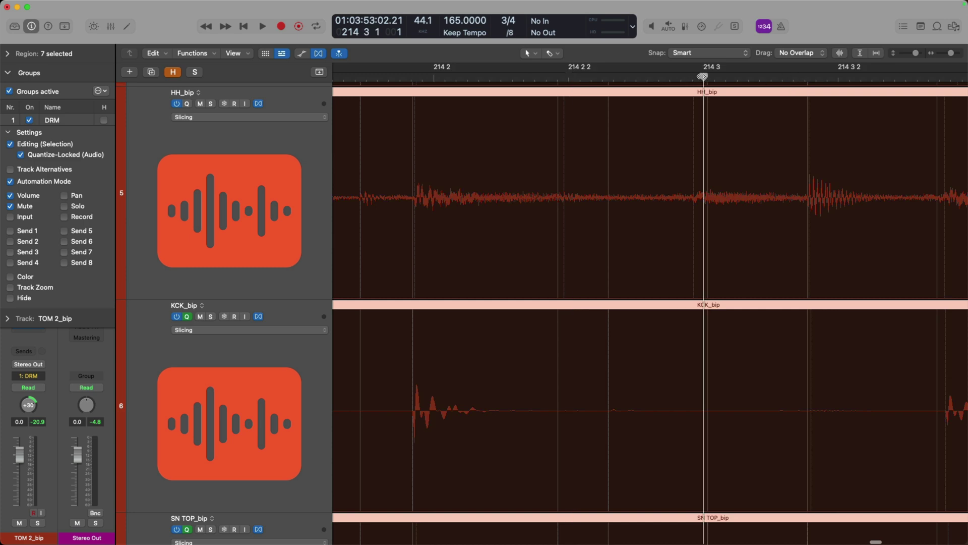
pyautogui.keyDown('ctrl'); pyautogui.keyDown('alt'); pyautogui.click(613, 170); pyautogui.keyUp('alt'); pyautogui.keyUp('ctrl')
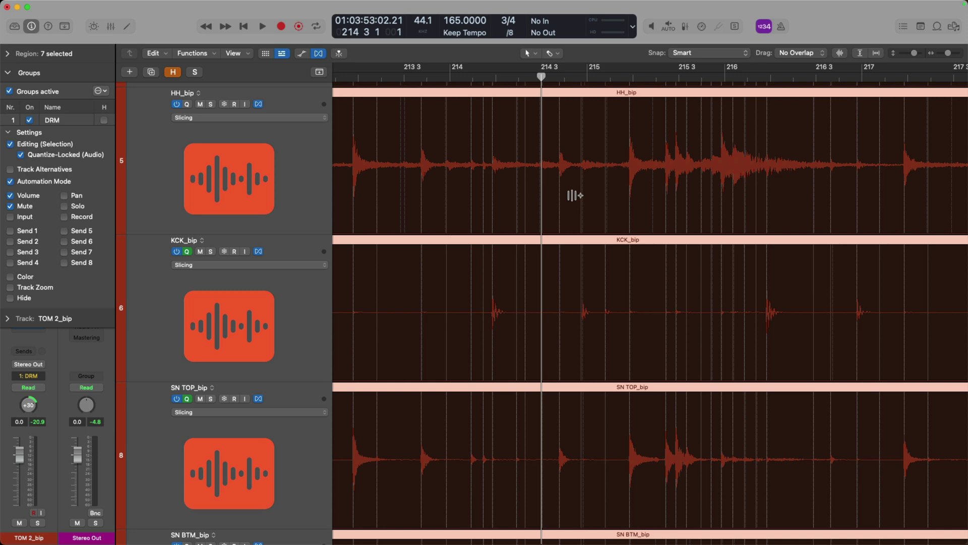
# Set the Region inspector's Quantize to 1/8 Note for the seven drum regions.
pyautogui.click(47, 54)
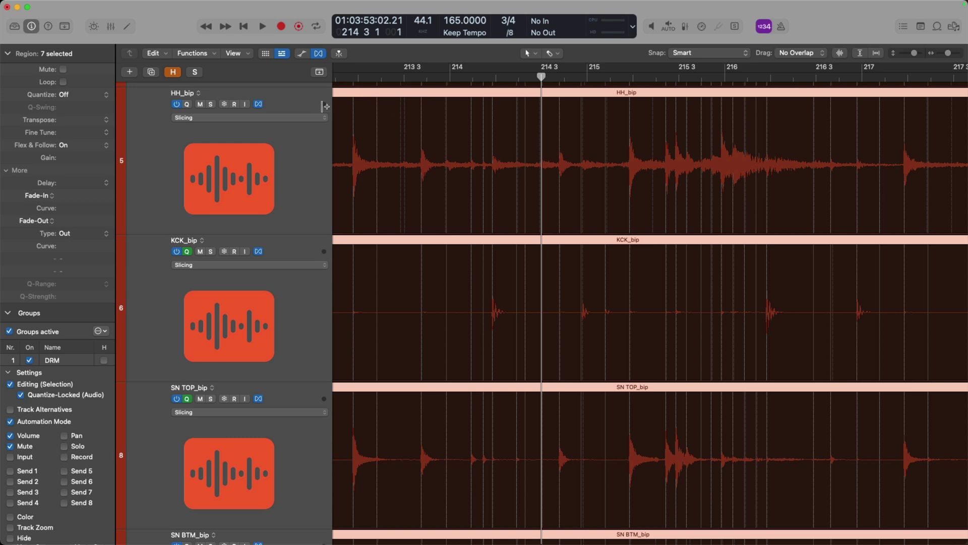
pyautogui.click(110, 95)
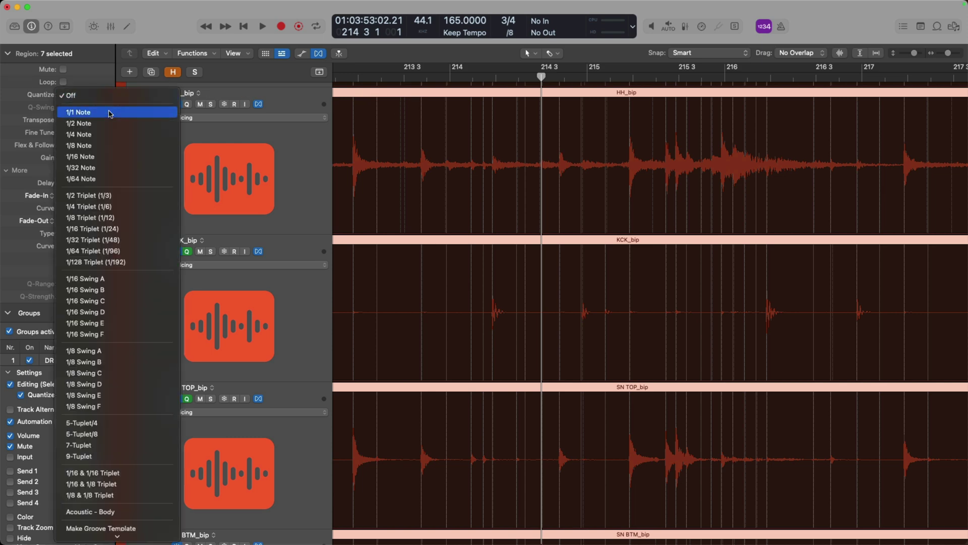
pyautogui.click(145, 148)
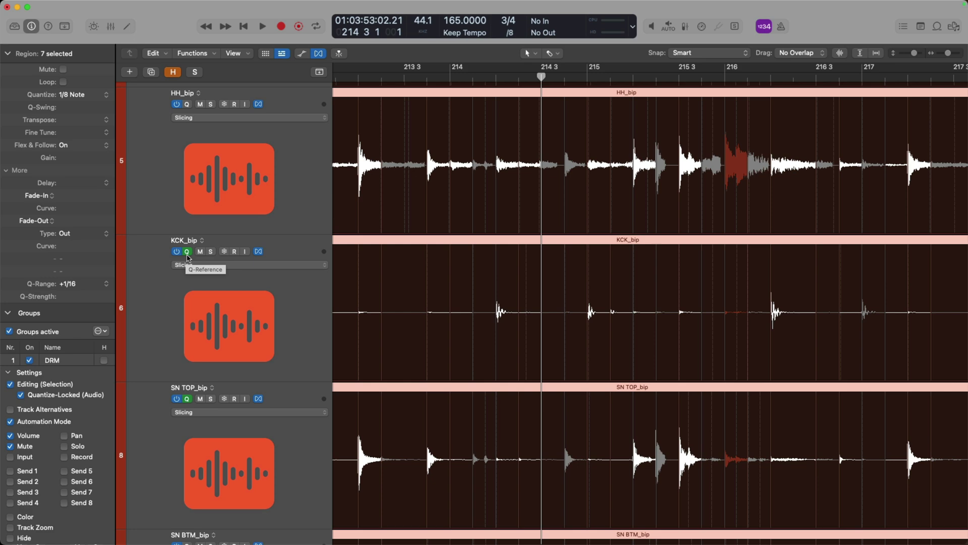
pyautogui.scroll(-5, 187, 259)
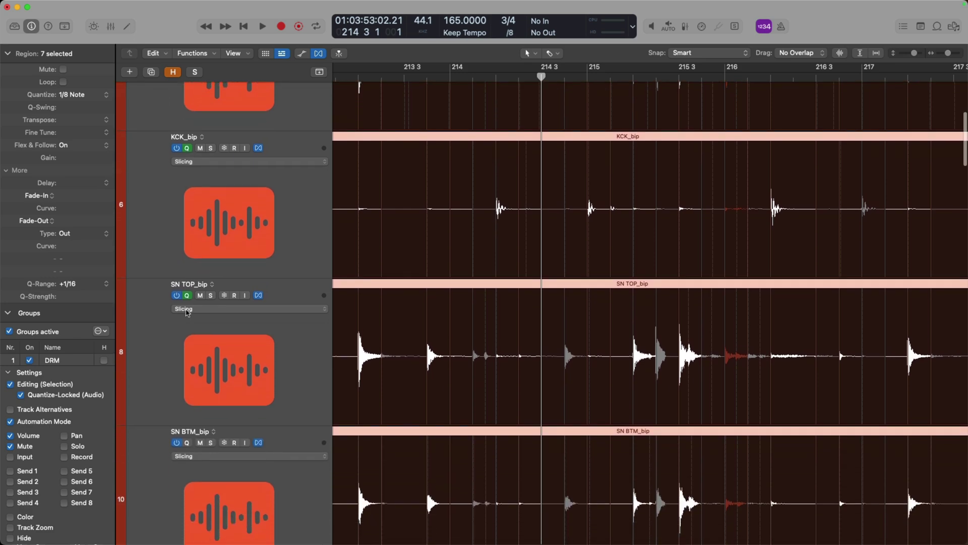
pyautogui.scroll(-4, 226, 289)
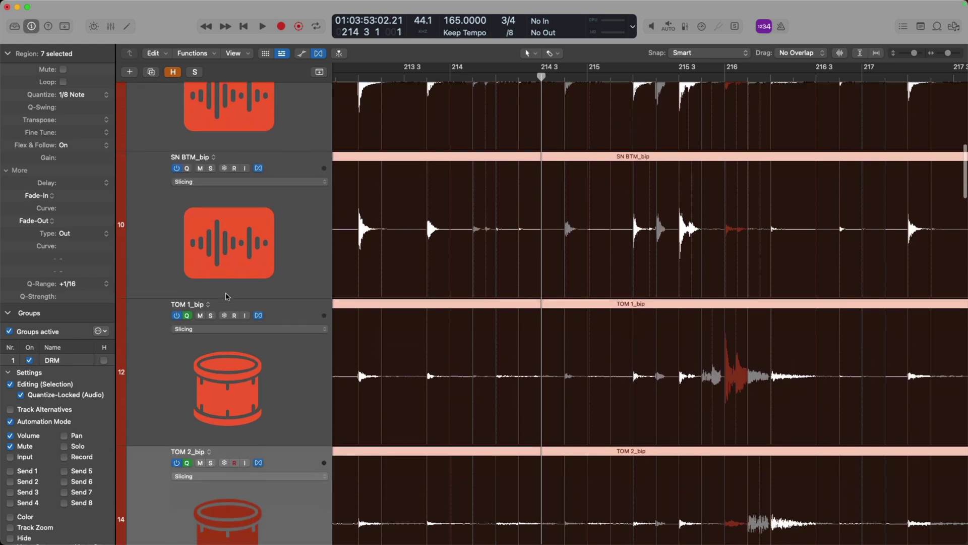
pyautogui.scroll(-1, 207, 319)
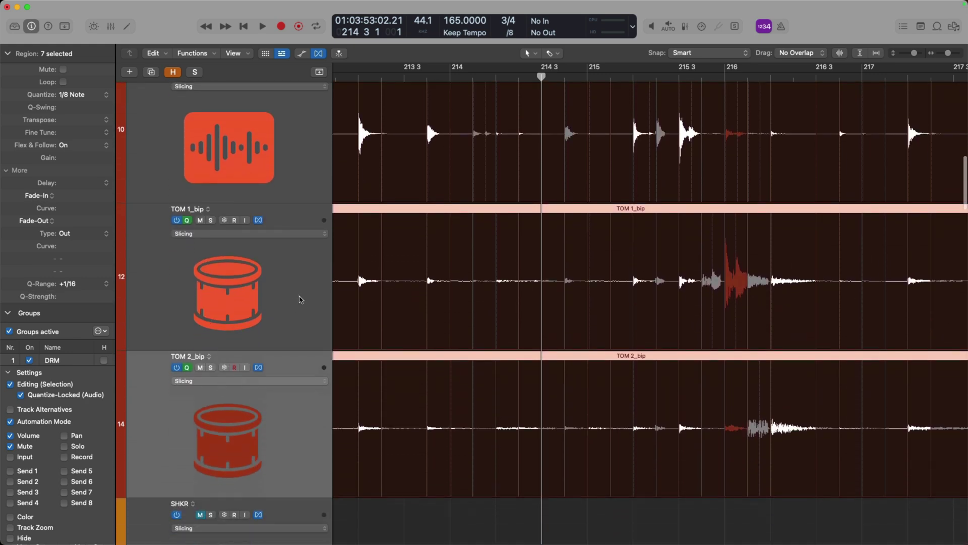
pyautogui.scroll(4, 533, 263)
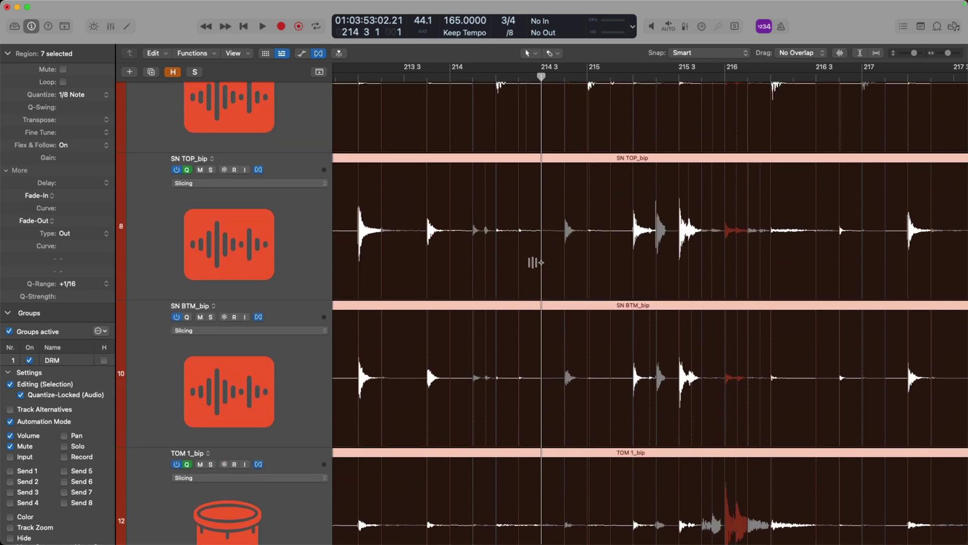
pyautogui.scroll(5, 534, 263)
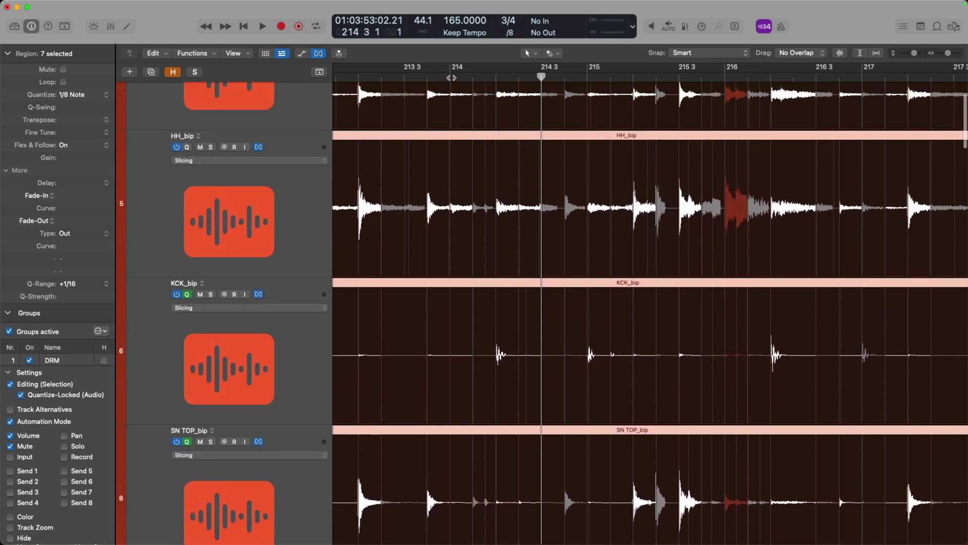
pyautogui.click(449, 77)
pyautogui.scroll(-5, 492, 161)
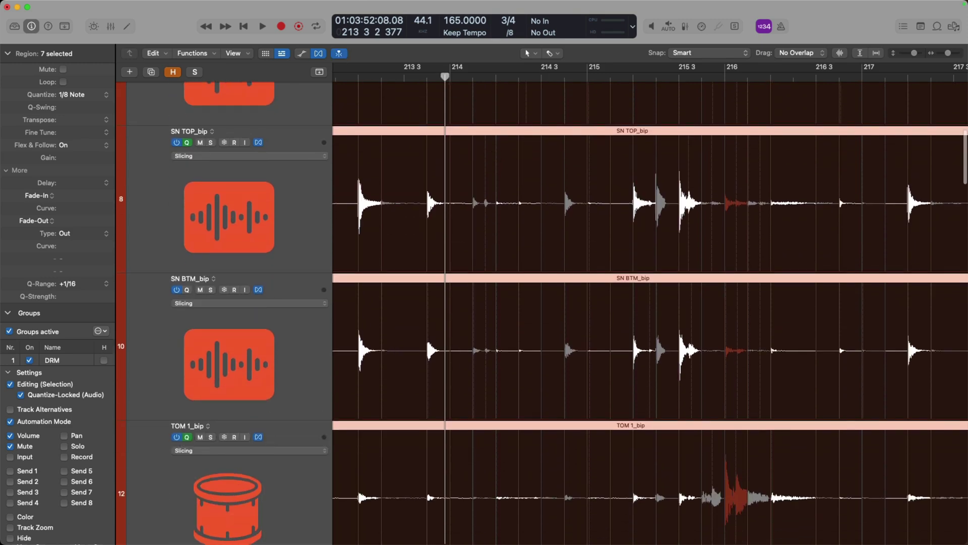
pyautogui.scroll(-2, 494, 162)
pyautogui.press('space')
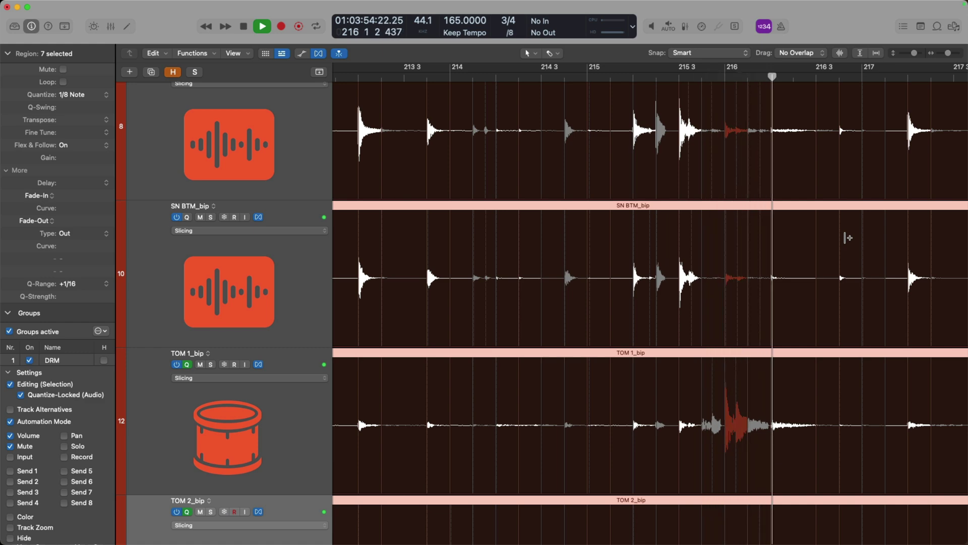
pyautogui.press('space')
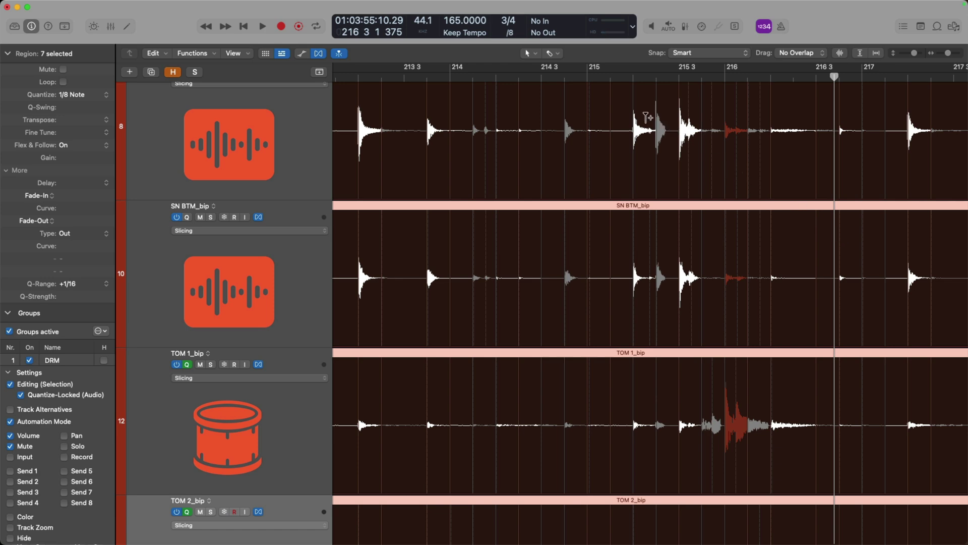
pyautogui.click(587, 79)
pyautogui.press('space')
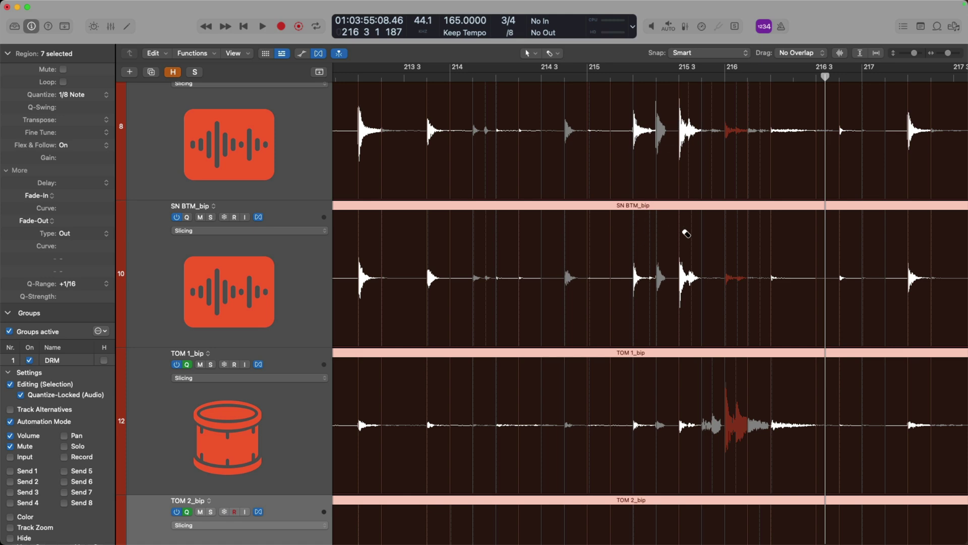
# Select the drum slices around bars 215–216 and play them back.
pyautogui.click(754, 232)
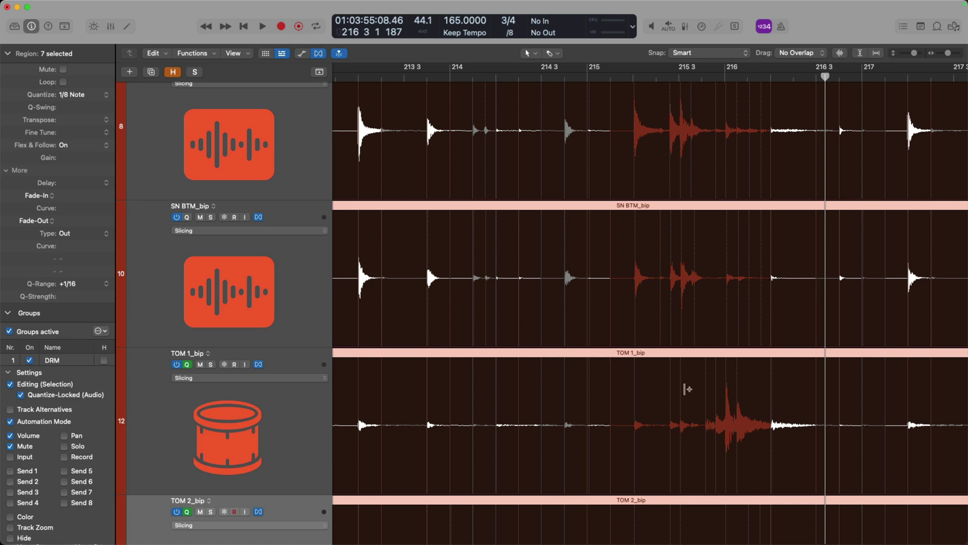
pyautogui.press('space')
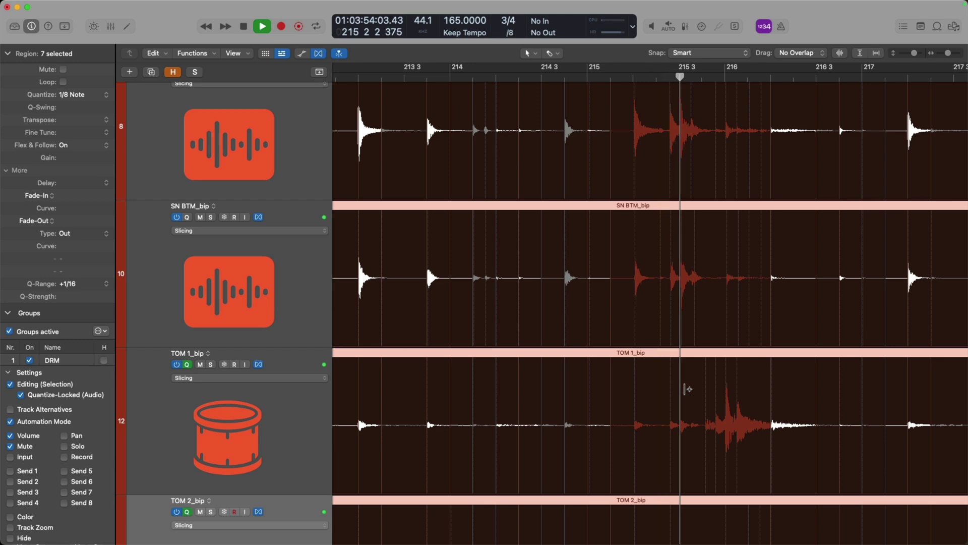
pyautogui.press('space')
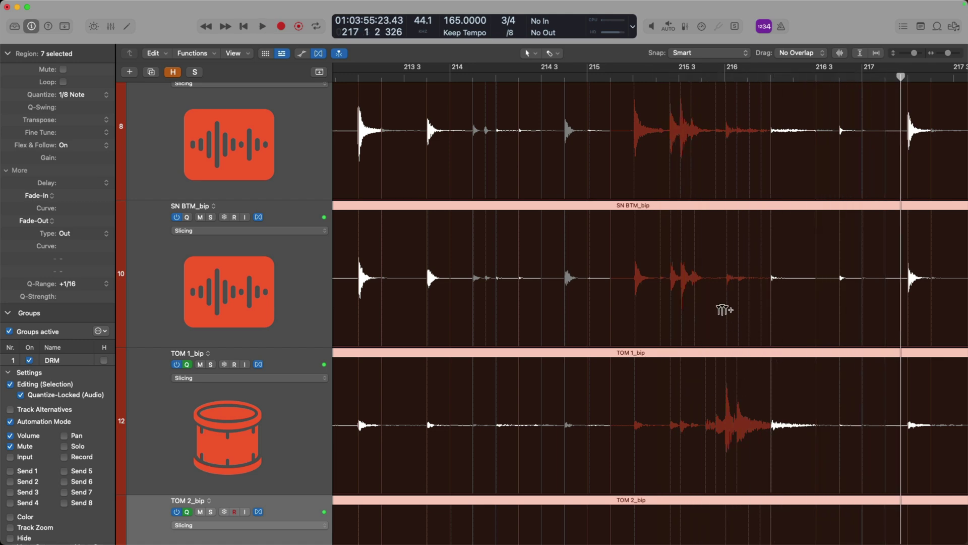
# Move the playhead to bar 213, zoom out horizontally, and play the drums again.
pyautogui.hscroll(-3, 633, 215)
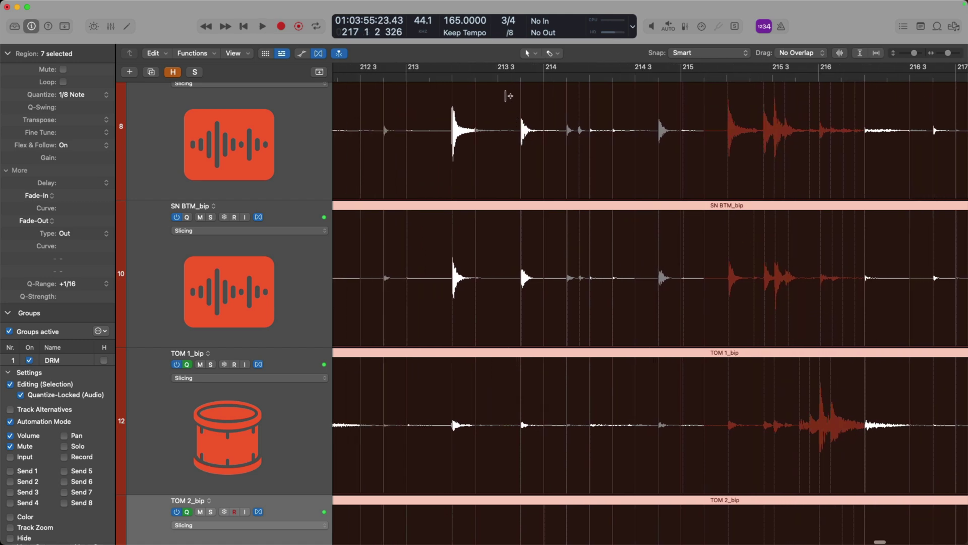
pyautogui.click(407, 78)
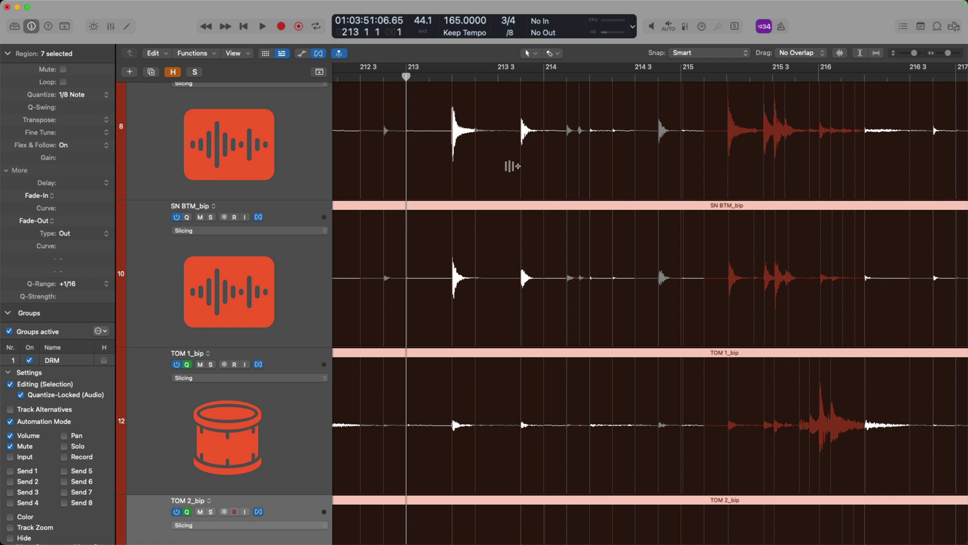
pyautogui.press('super+Left')
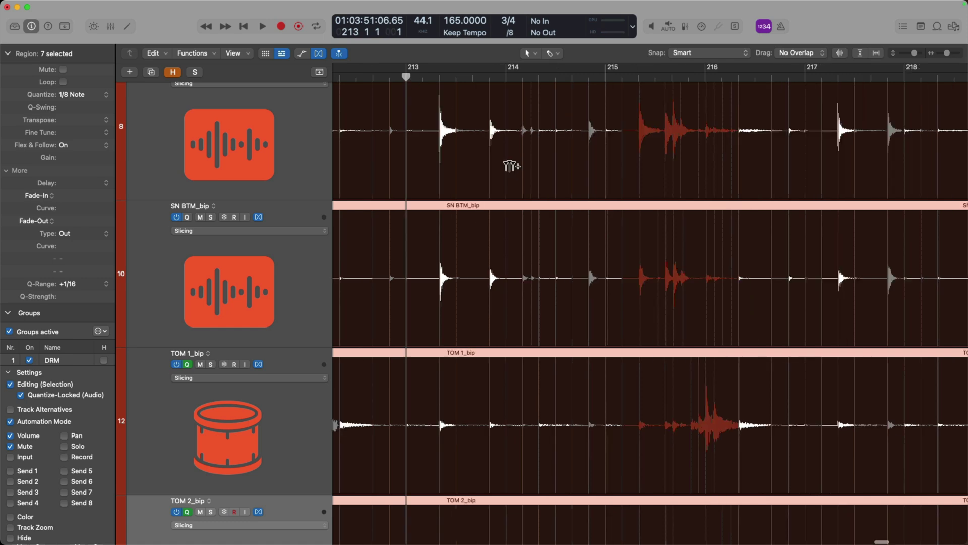
pyautogui.press('space')
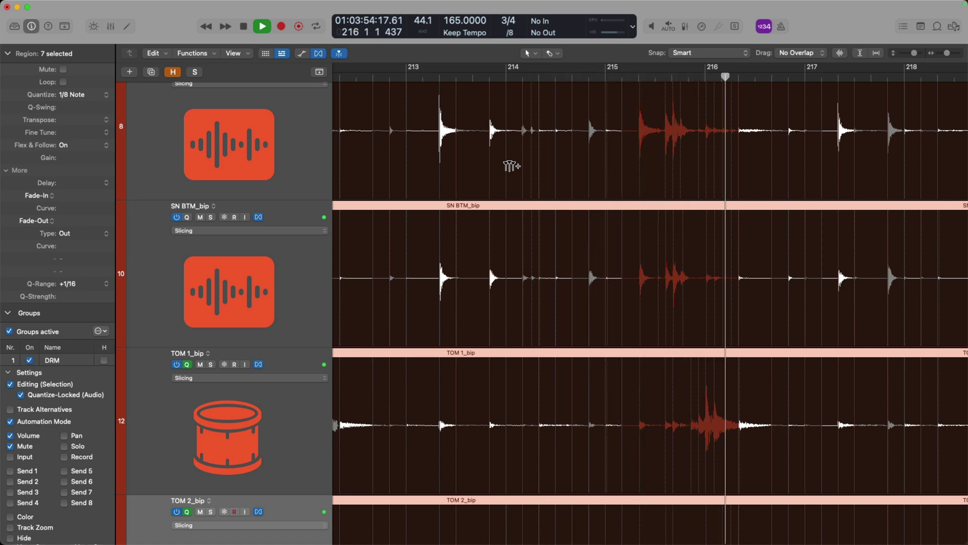
pyautogui.press('space')
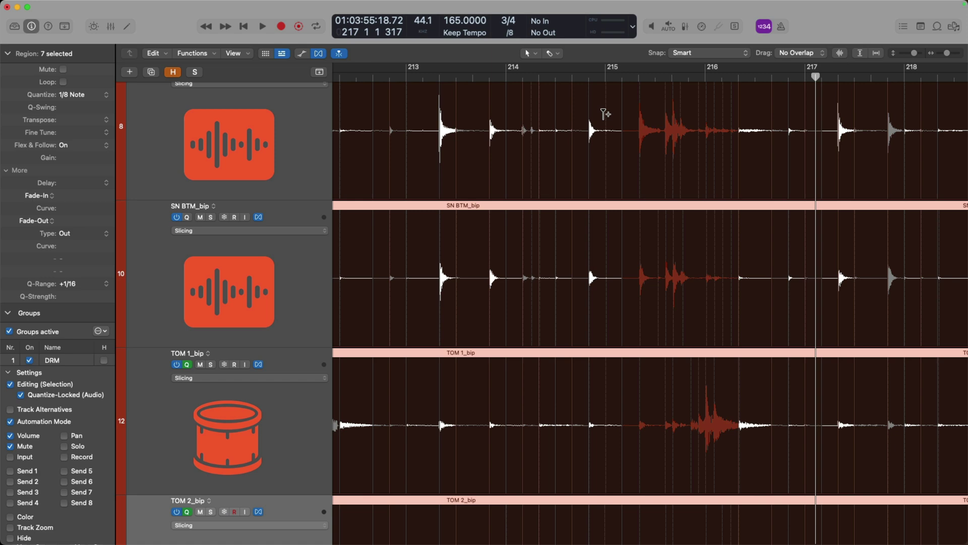
pyautogui.scroll(-10, 605, 114)
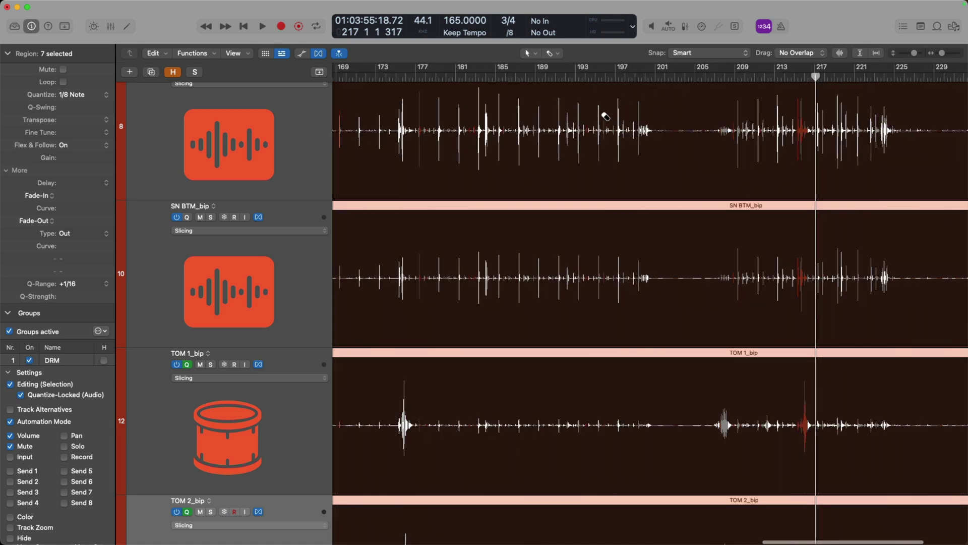
pyautogui.scroll(3, 605, 116)
pyautogui.scroll(7, 606, 116)
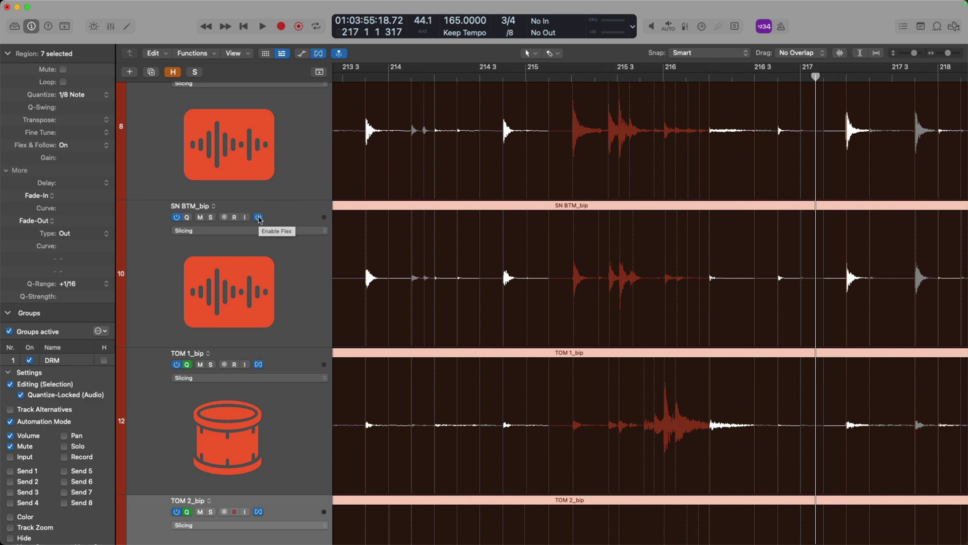
# Disable Flex on the SN BTM_bip track header and play the unflexed drums.
pyautogui.click(259, 217)
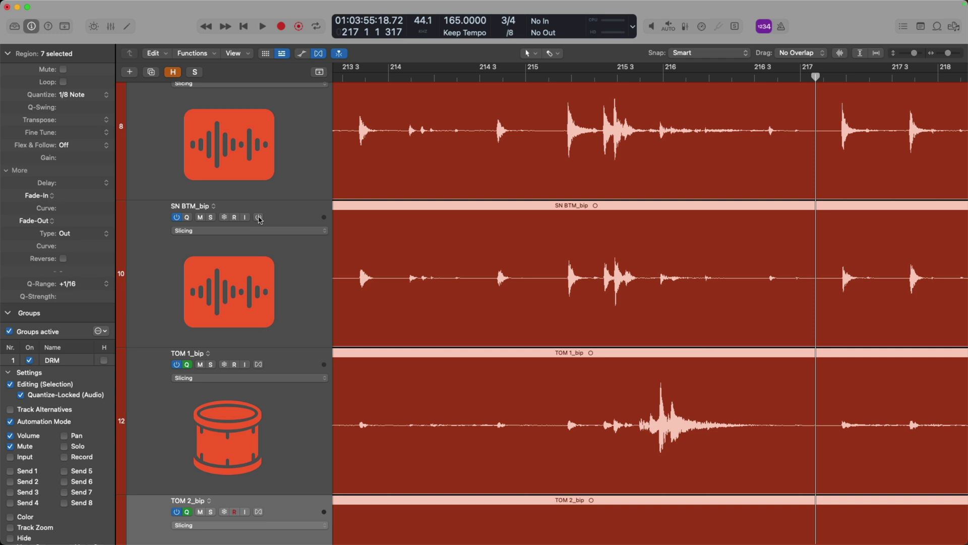
pyautogui.press('space')
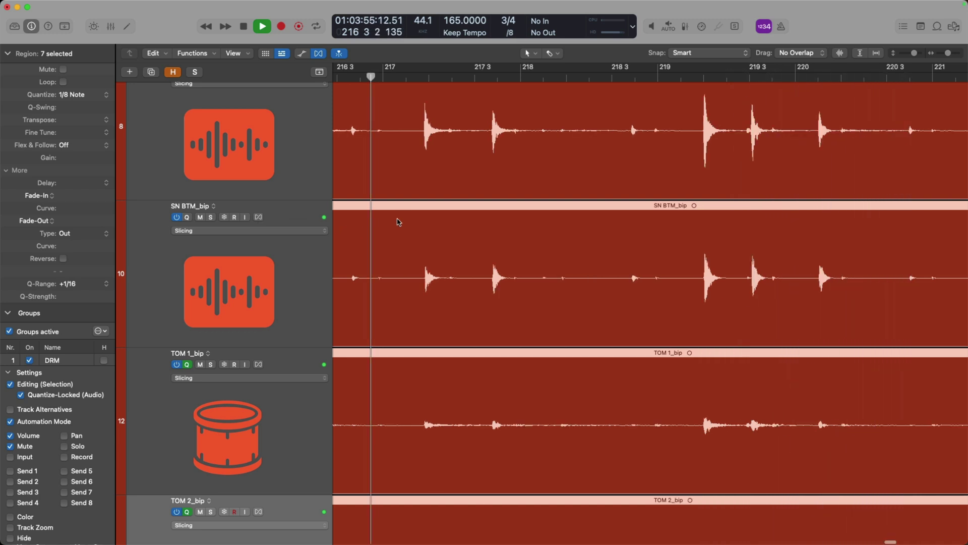
pyautogui.press('space')
pyautogui.hscroll(-5, 451, 218)
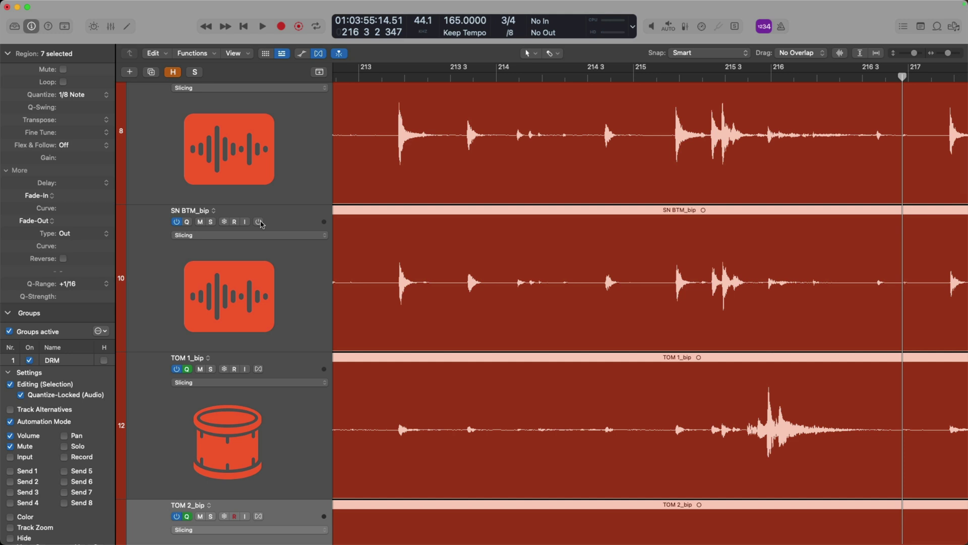
# Re-enable Flex on the grouped drum tracks and play them from around bar 213.
pyautogui.click(260, 223)
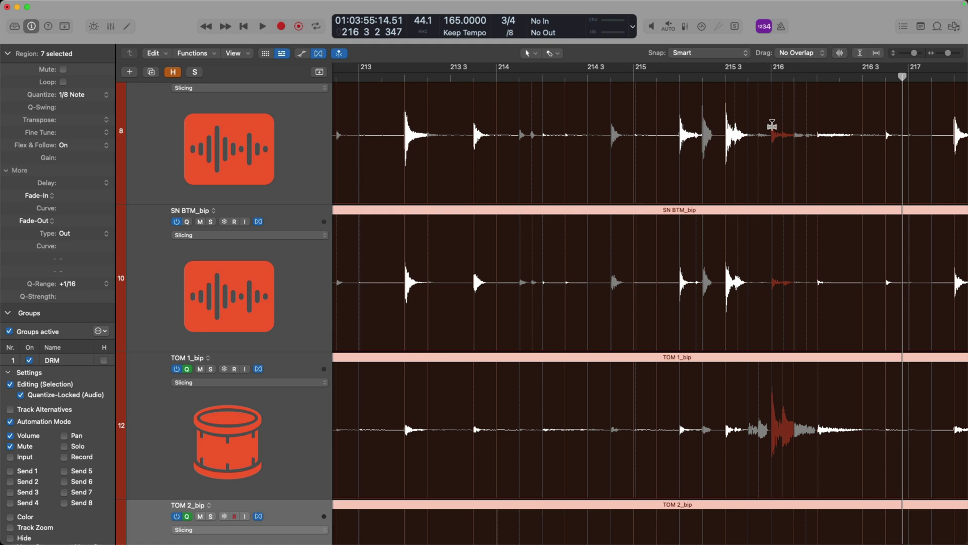
pyautogui.press('space')
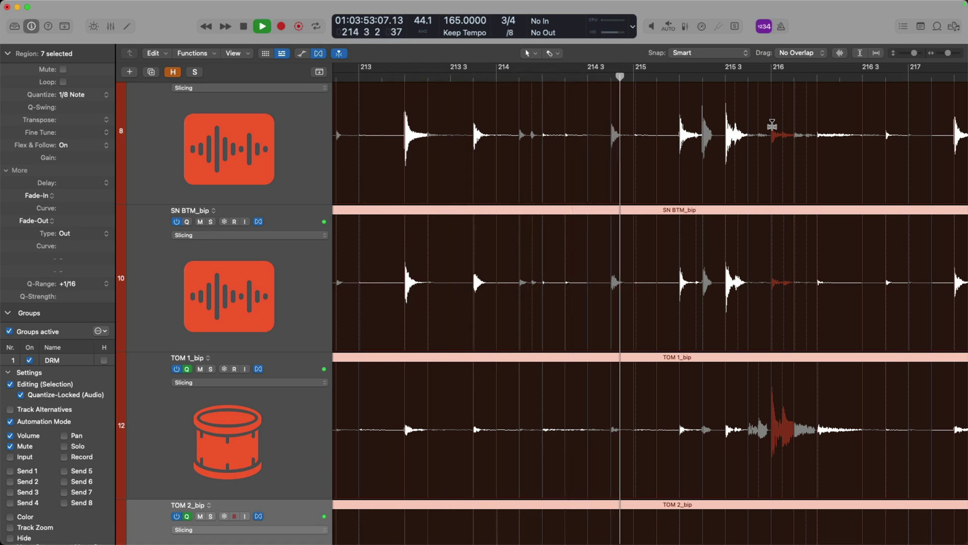
pyautogui.press('space')
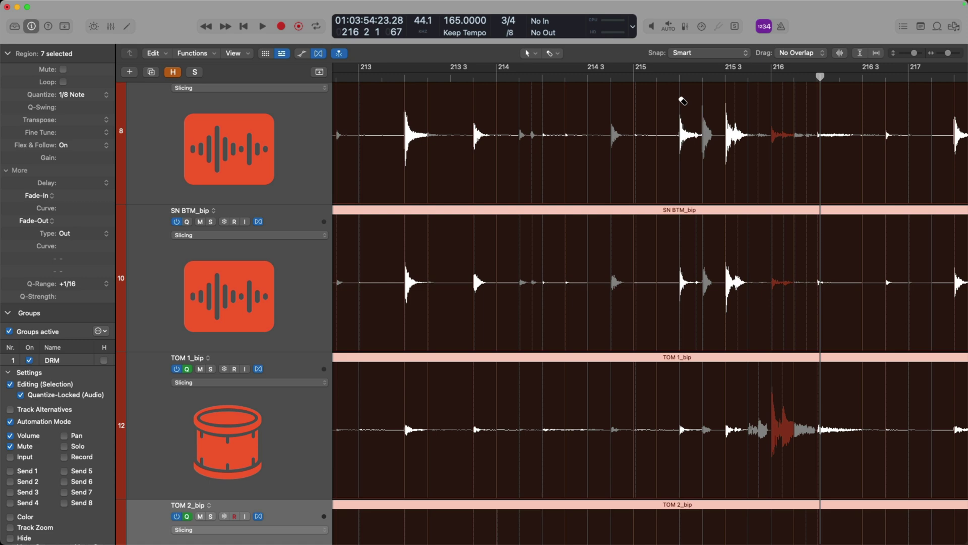
# Nudge a drum transient, select hits around bars 215–216, and toggle Flex off and on to compare.
pyautogui.moveTo(707, 106); pyautogui.dragTo(716, 107)
pyautogui.moveTo(804, 107); pyautogui.dragTo(818, 101)
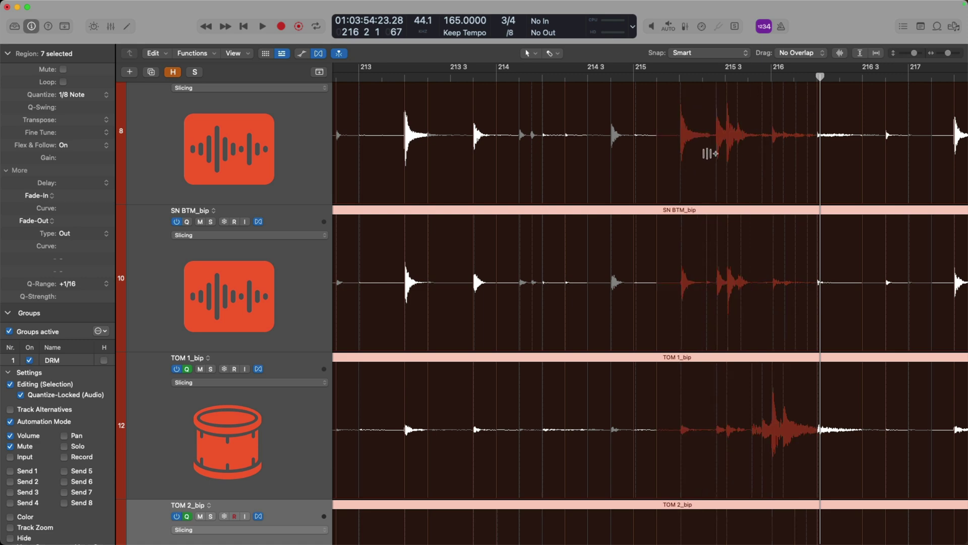
pyautogui.hscroll(-10, 714, 173)
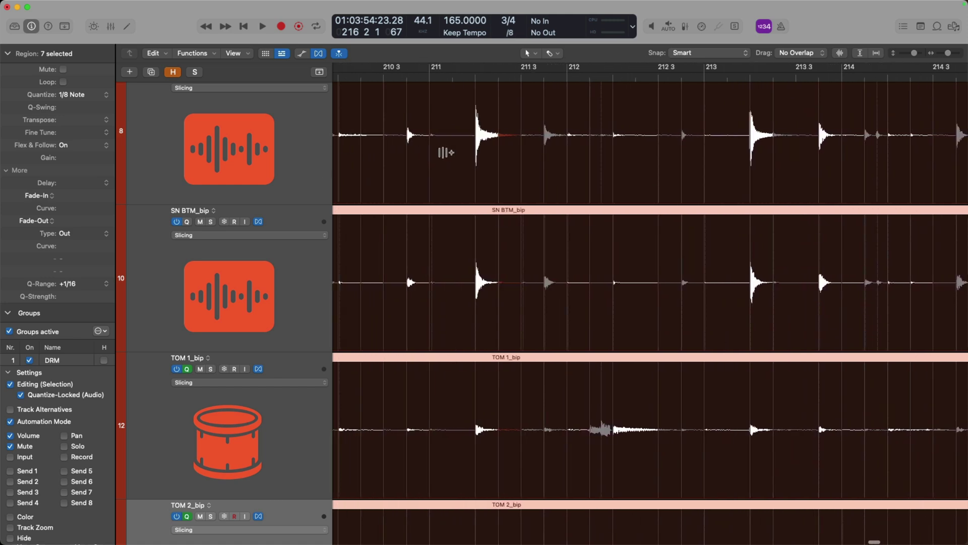
pyautogui.hscroll(10, 439, 153)
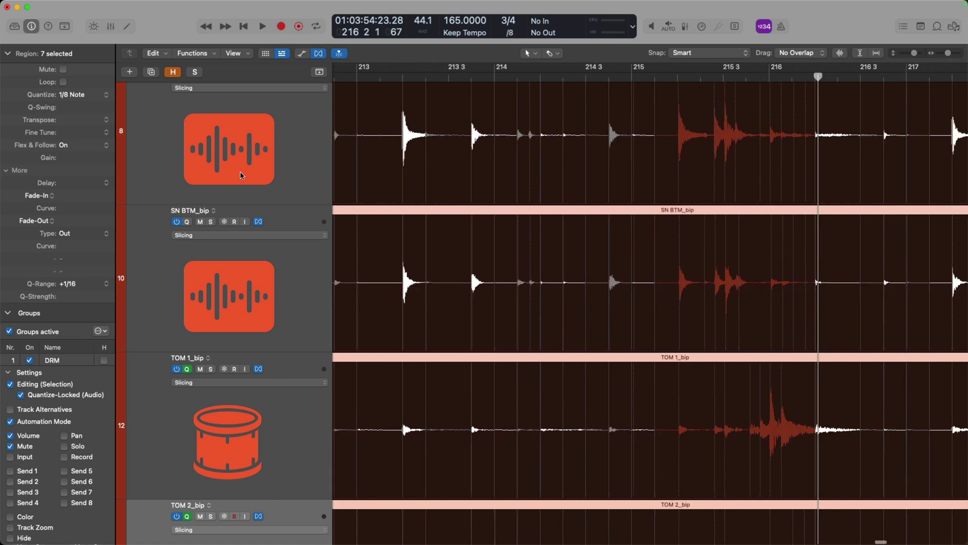
pyautogui.click(258, 222)
pyautogui.click(258, 222)
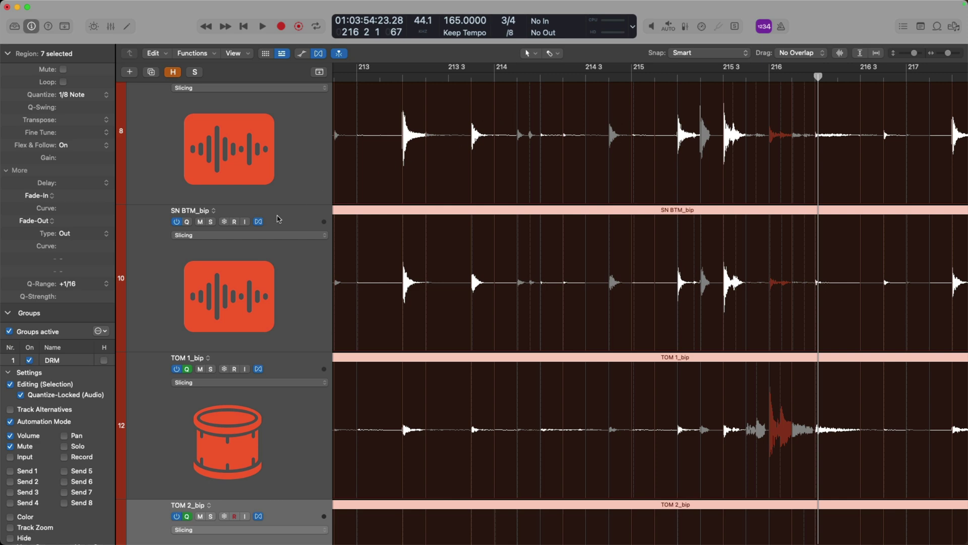
pyautogui.click(259, 222)
pyautogui.click(259, 222)
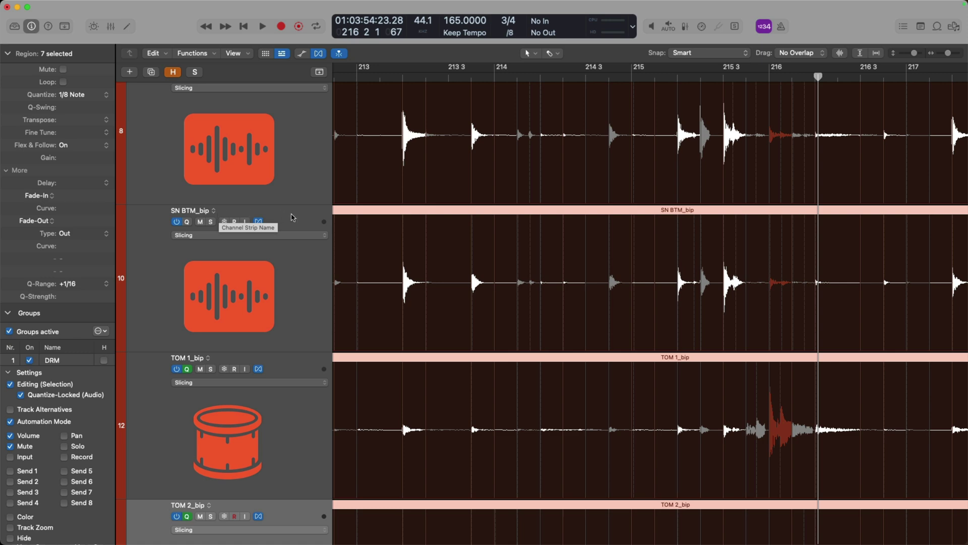
pyautogui.rightClick(292, 223)
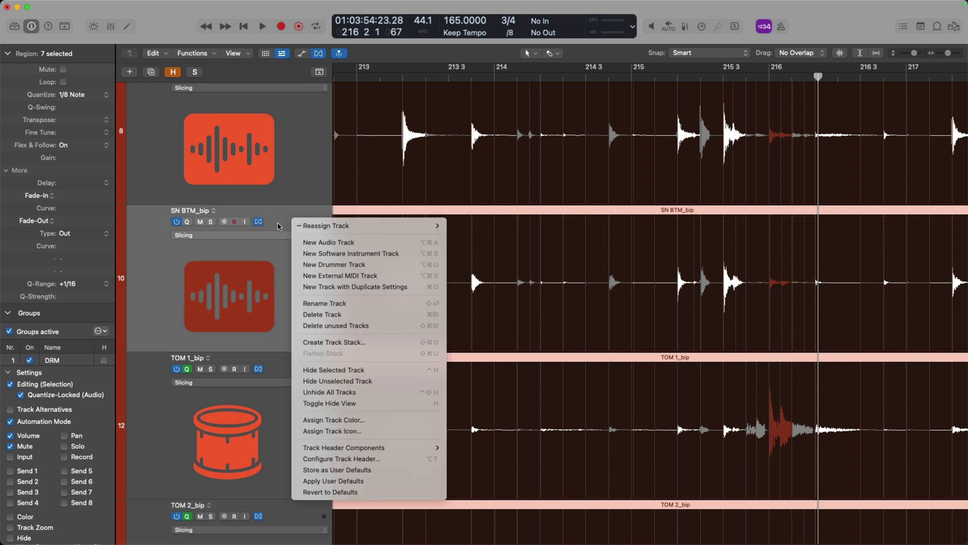
pyautogui.click(281, 227)
pyautogui.rightClick(283, 222)
pyautogui.moveTo(293, 228)
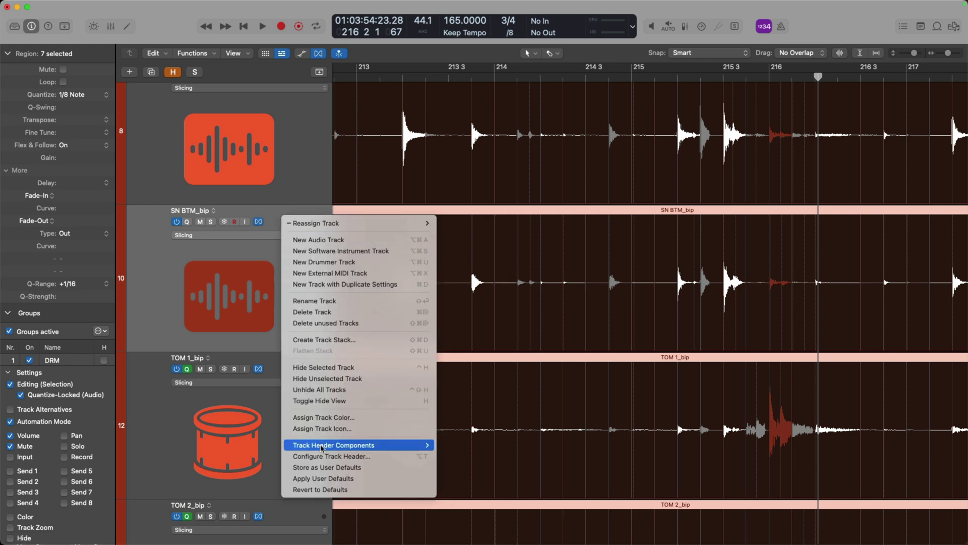
pyautogui.moveTo(324, 447)
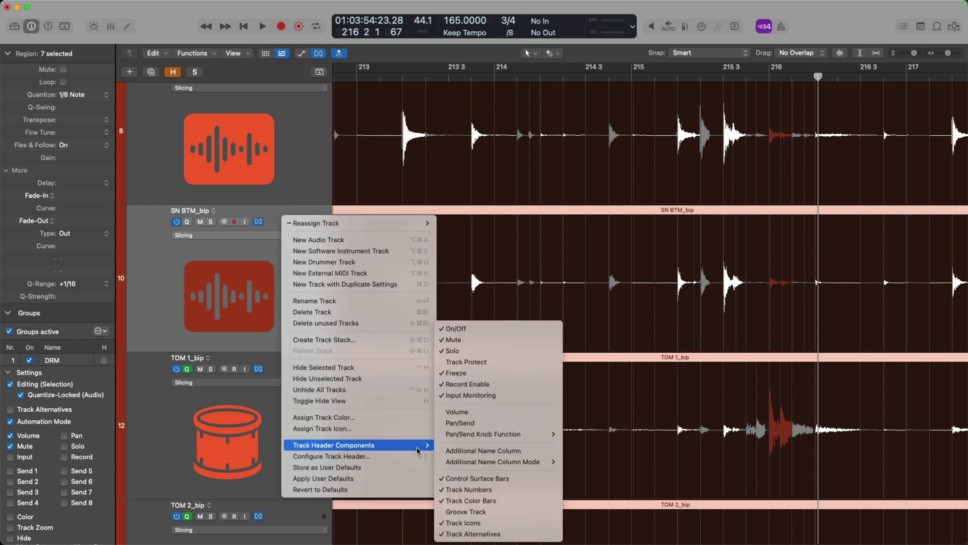
pyautogui.click(446, 533)
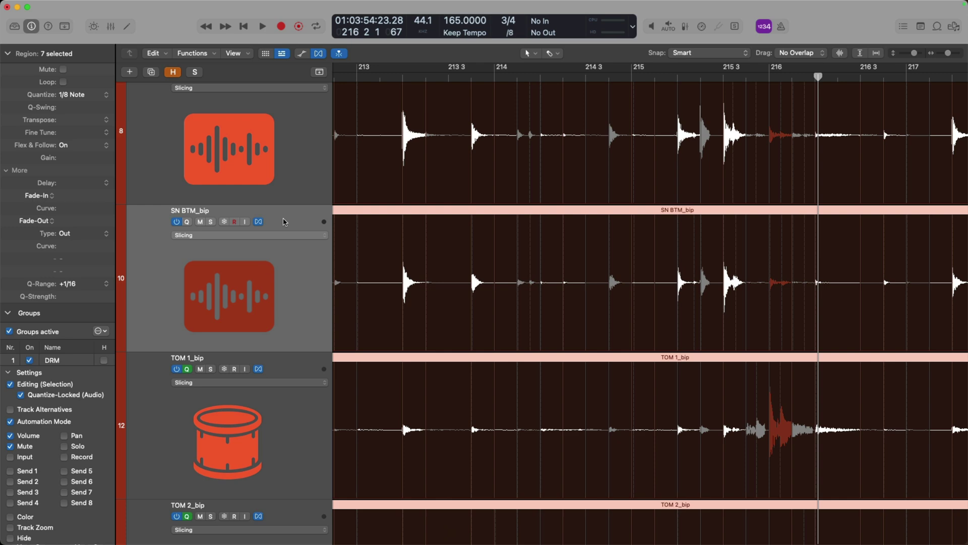
pyautogui.hotkey('alt', 't')
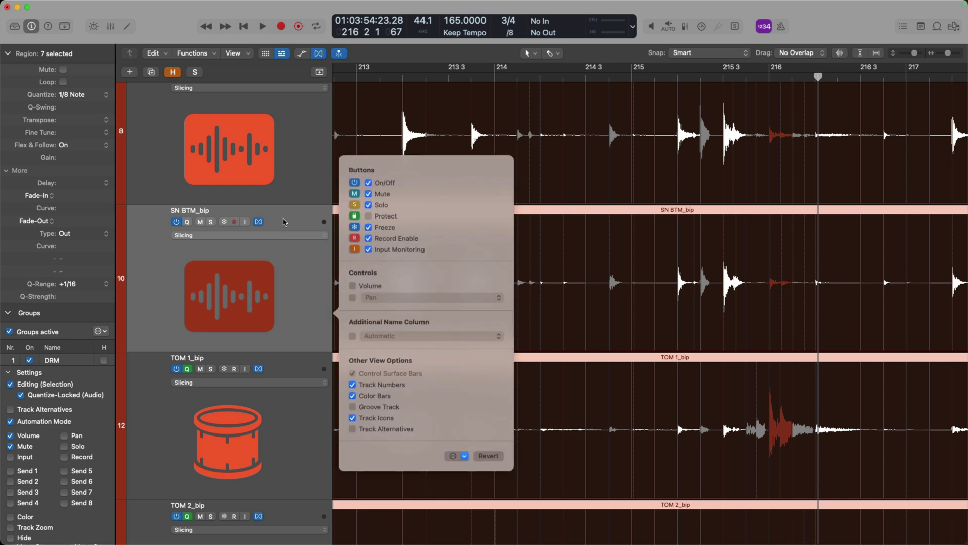
pyautogui.click(377, 429)
pyautogui.click(304, 281)
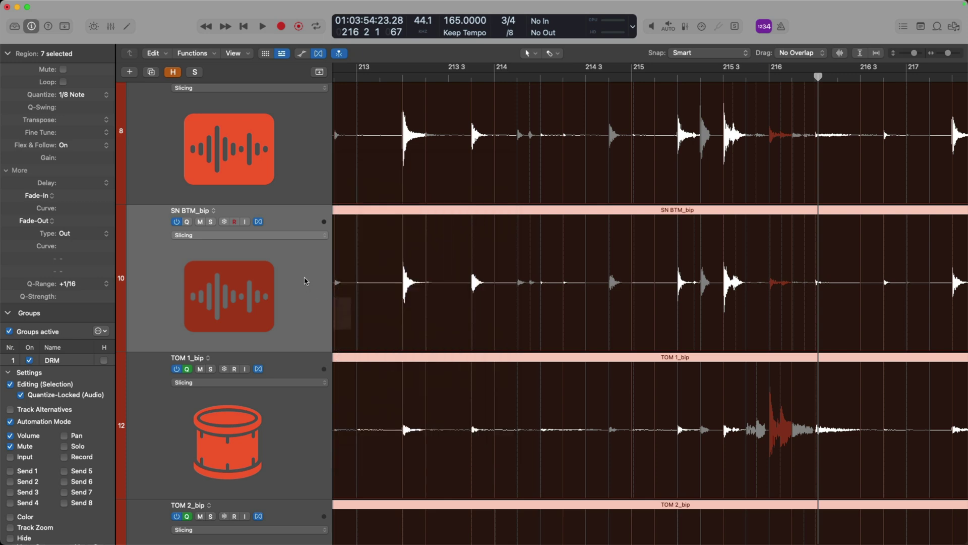
# Duplicate SN BTM_bip as alternative B, undoing an accidental empty new alternative first.
pyautogui.click(213, 211)
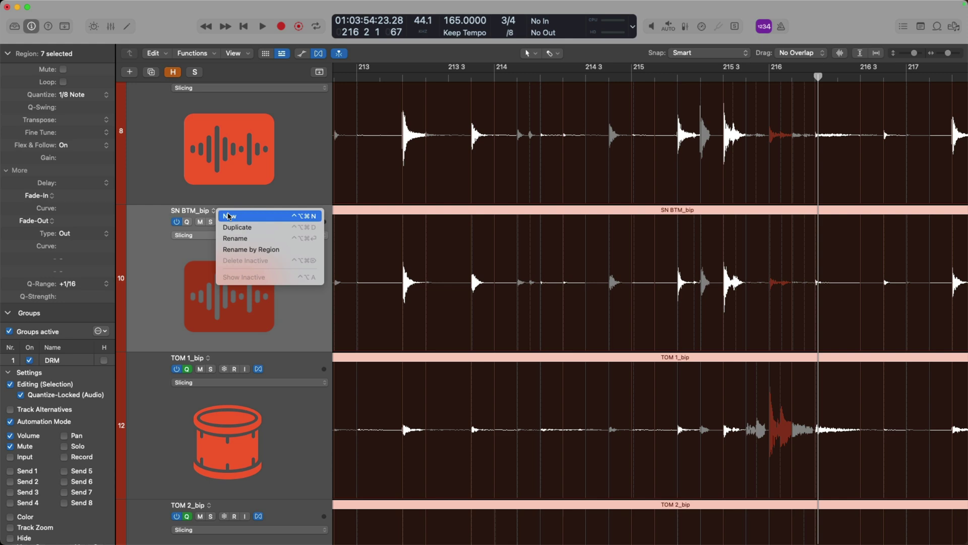
pyautogui.click(229, 216)
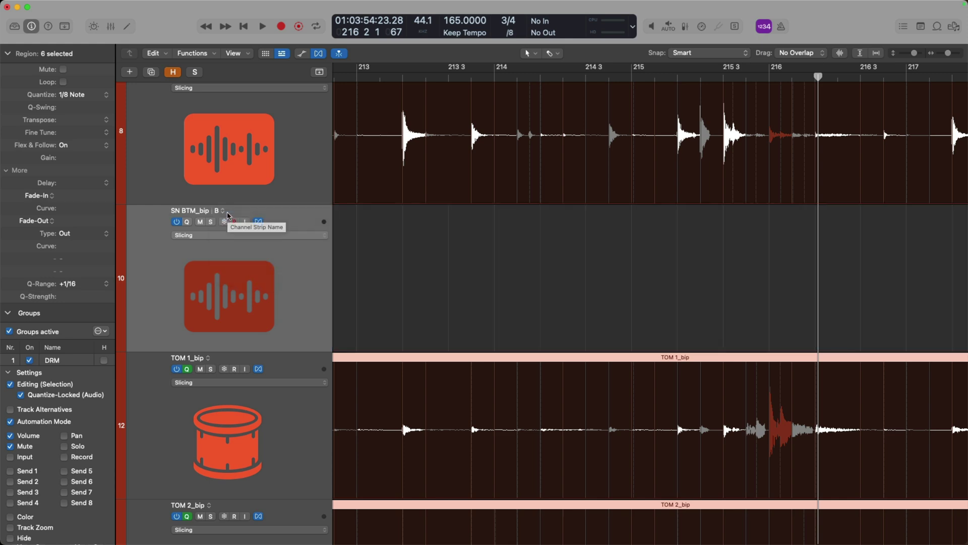
pyautogui.press('super+z')
pyautogui.click(215, 211)
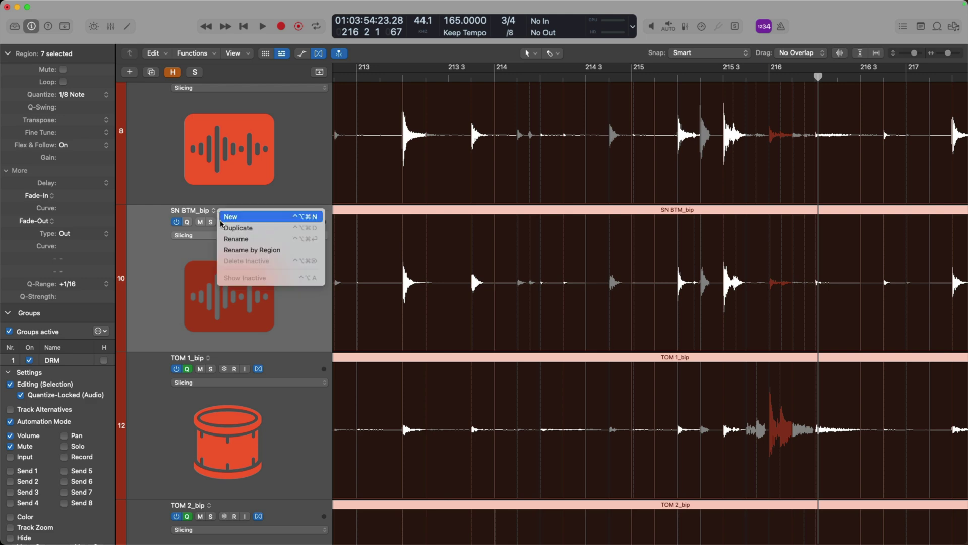
pyautogui.click(238, 227)
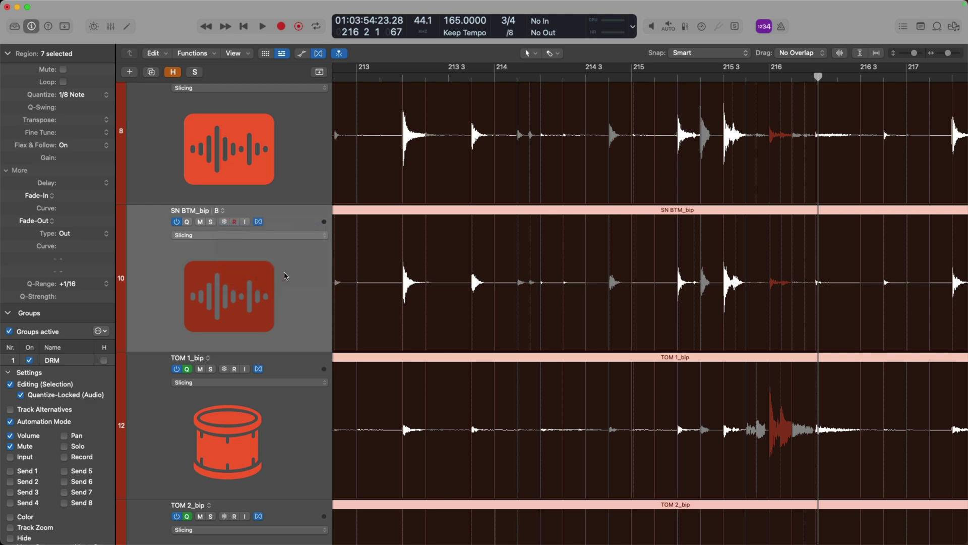
# Show inactive alternative lanes, try A as active, then make B the playing alternative.
pyautogui.click(225, 213)
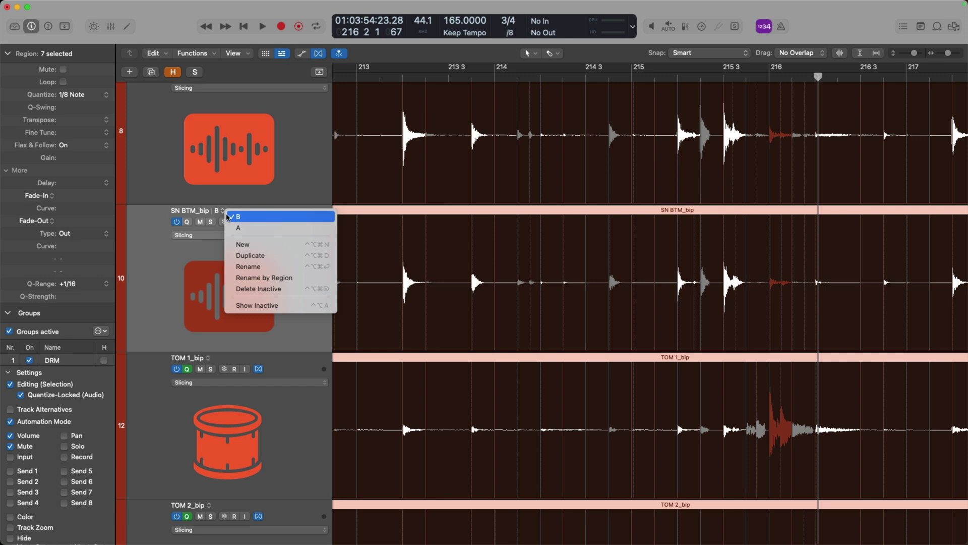
pyautogui.click(281, 305)
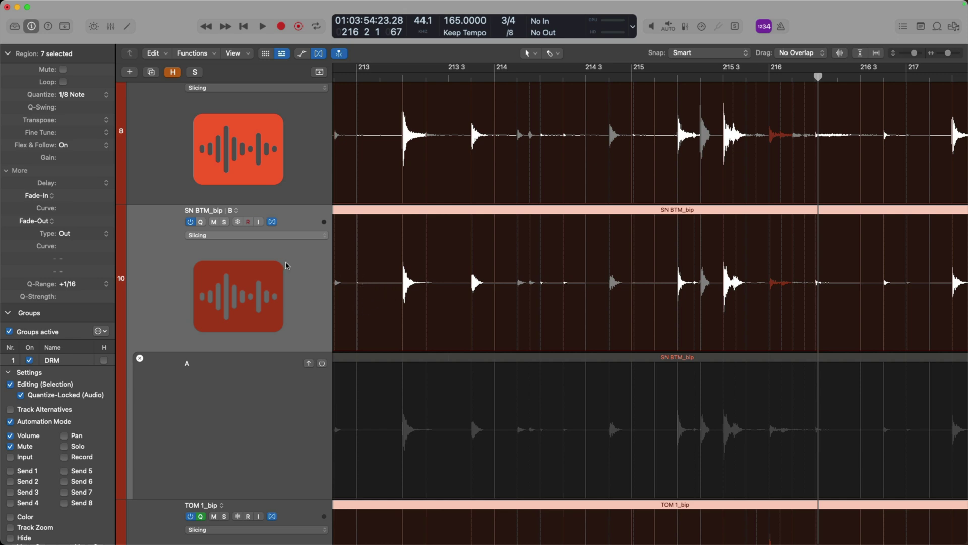
pyautogui.click(266, 407)
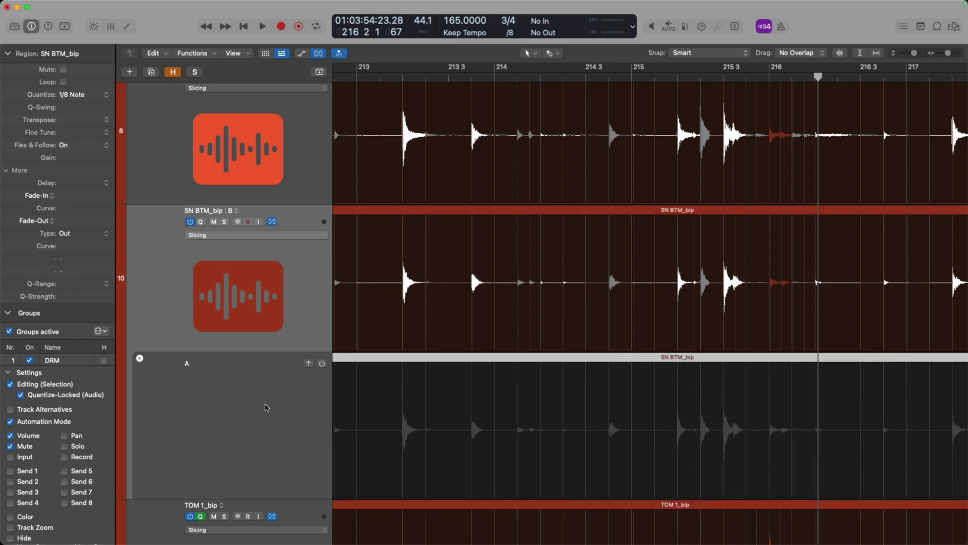
pyautogui.click(322, 364)
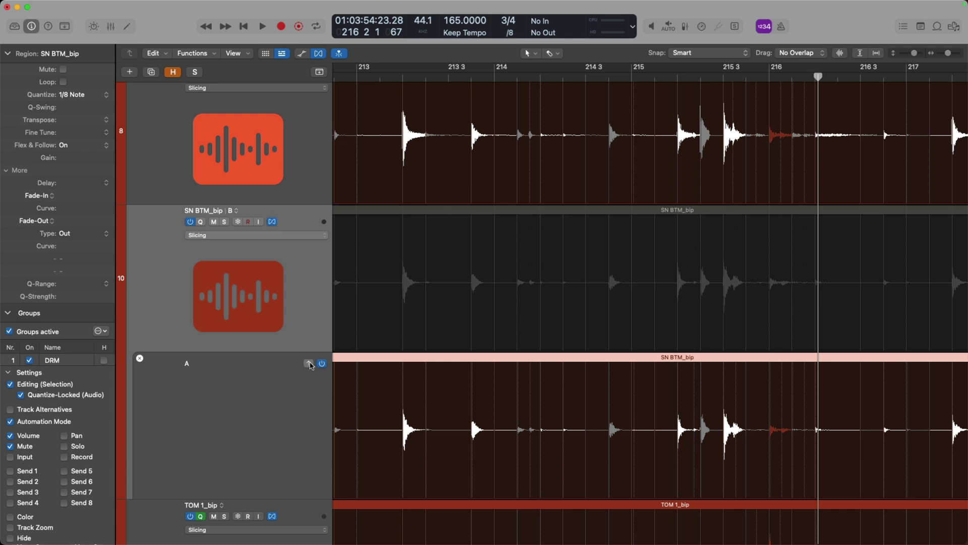
pyautogui.click(308, 363)
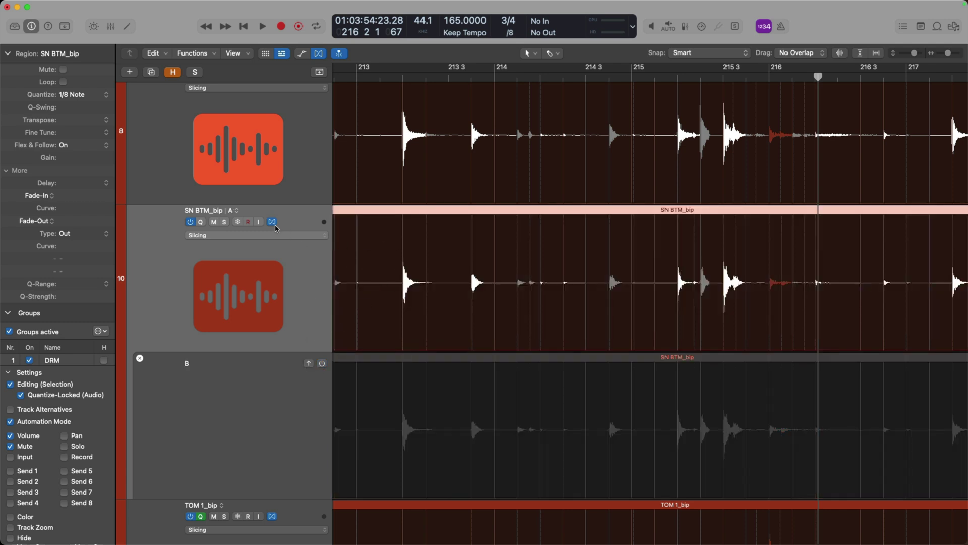
pyautogui.click(309, 363)
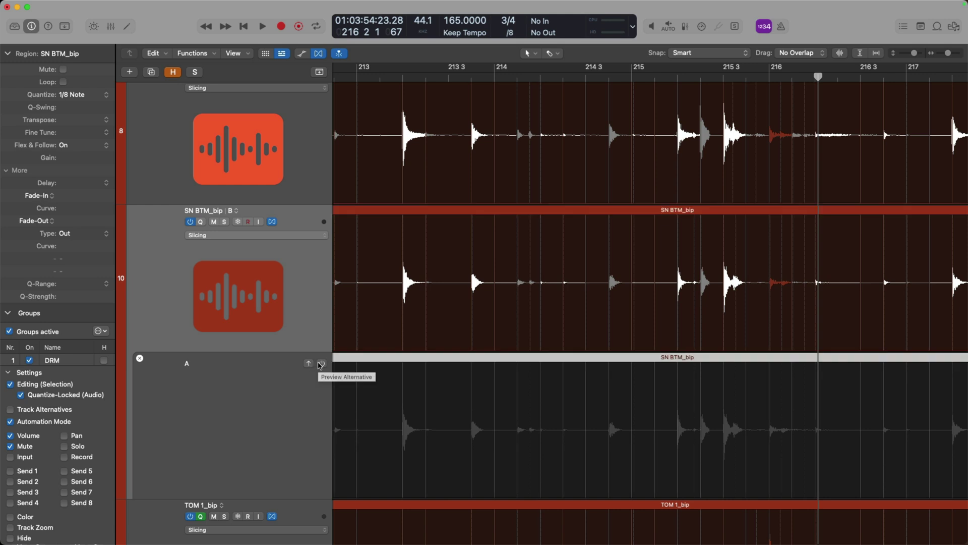
pyautogui.click(237, 213)
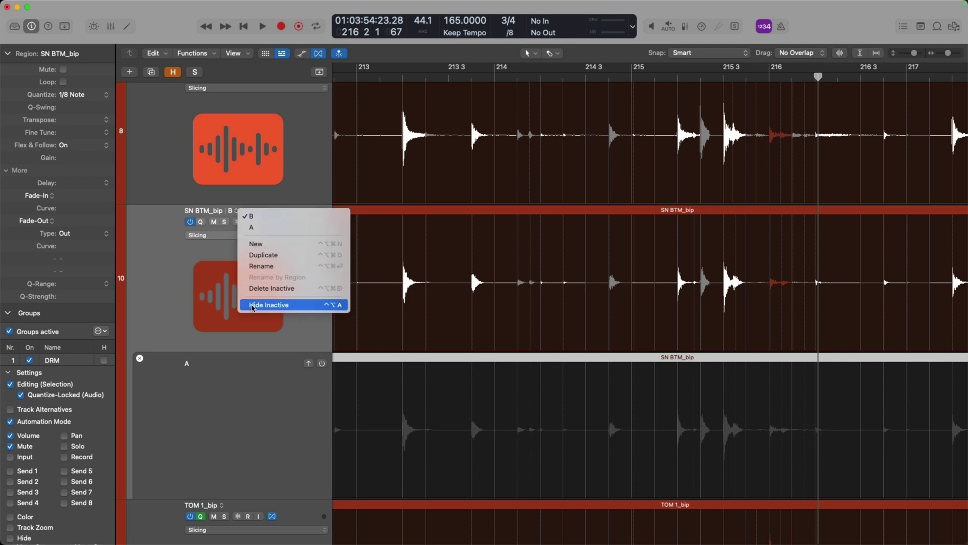
# Hide inactive alternative lanes and shrink track heights to show more tracks.
pyautogui.click(254, 305)
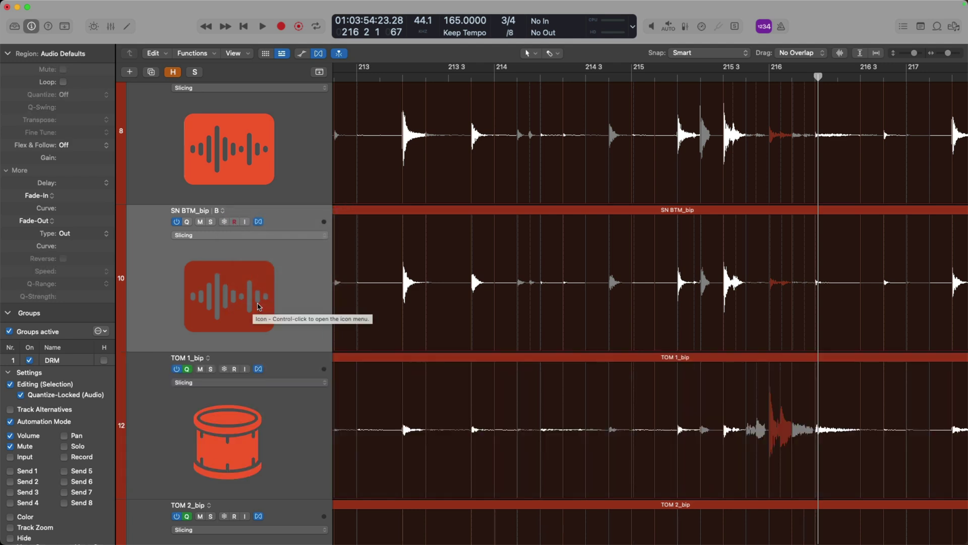
pyautogui.press('super+Up')
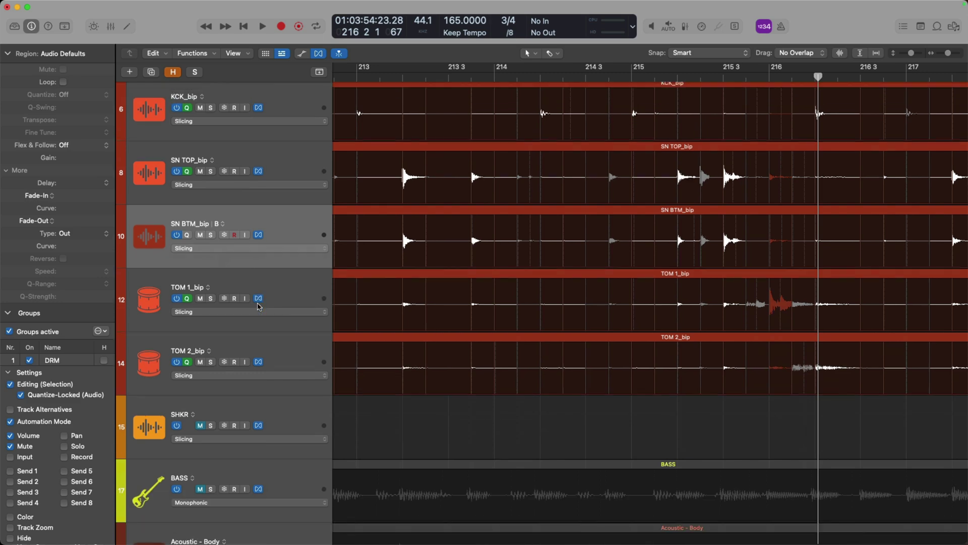
pyautogui.scroll(2, 272, 251)
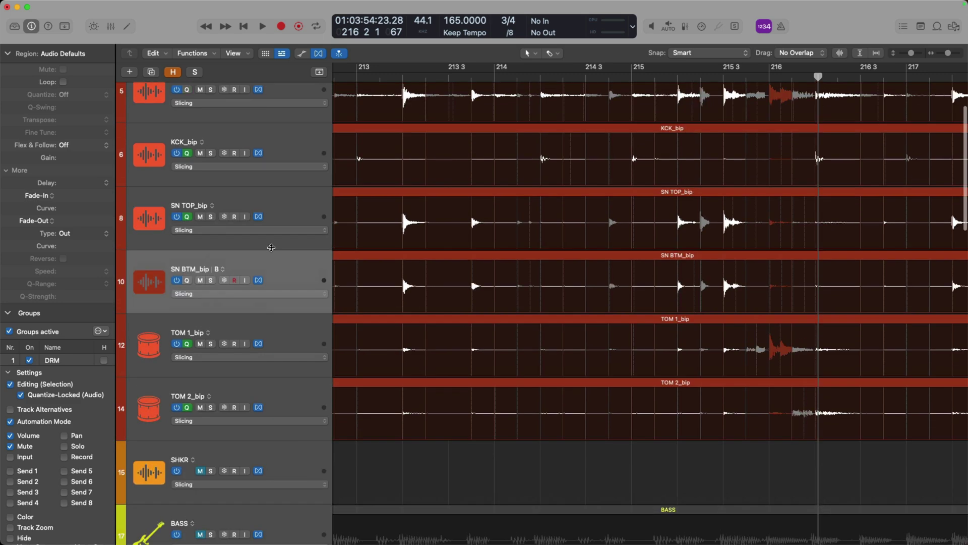
# Switch SN BTM_bip to alternative A and undo the alternative changes.
pyautogui.click(223, 272)
pyautogui.click(223, 269)
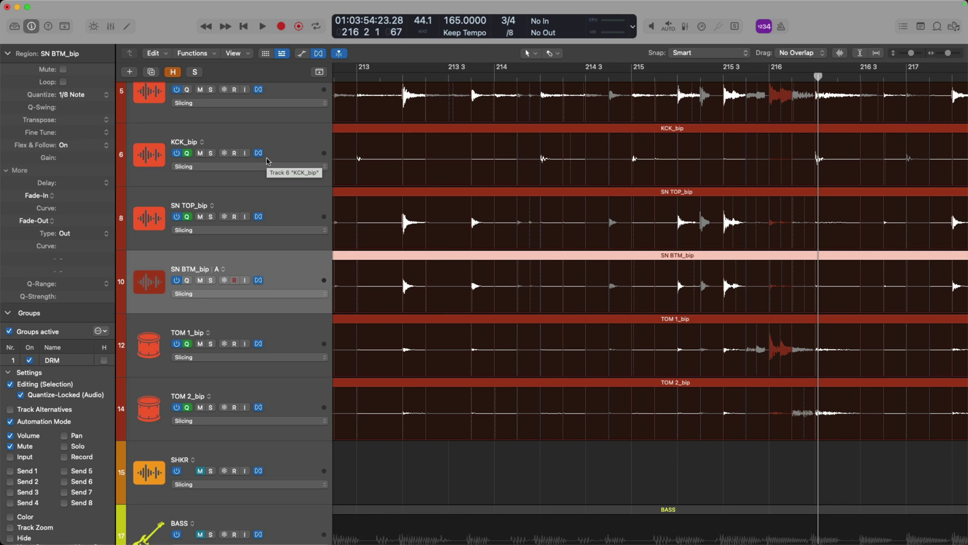
pyautogui.press('alt+super+a')
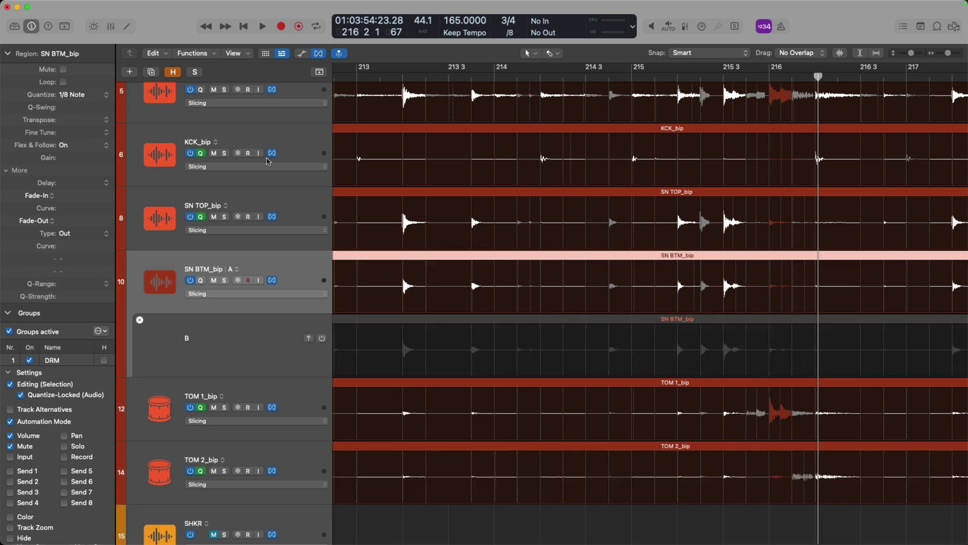
pyautogui.press('alt+super+a')
pyautogui.press('super+a')
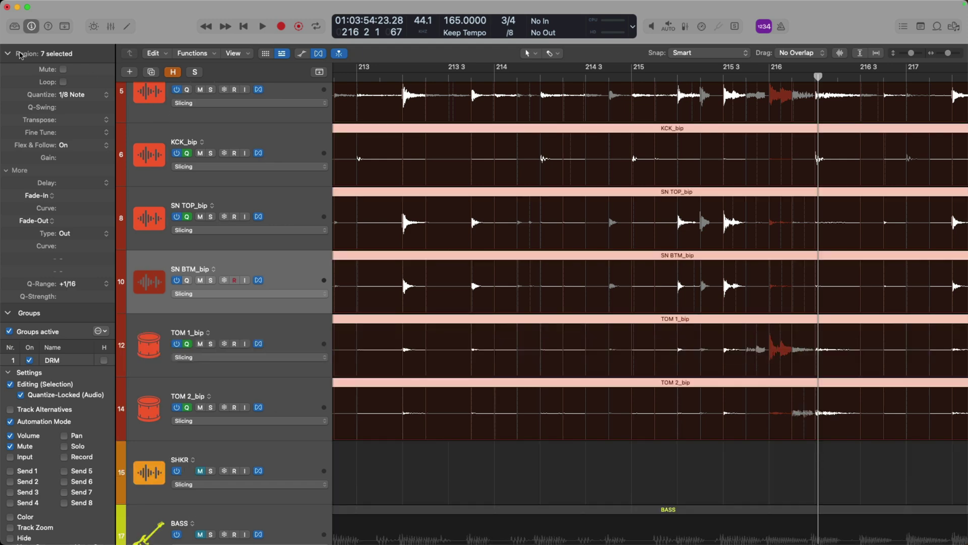
# Enable Track Alternatives in the DRM group, duplicate via SN TOP_bip, then select alternative A.
pyautogui.click(8, 54)
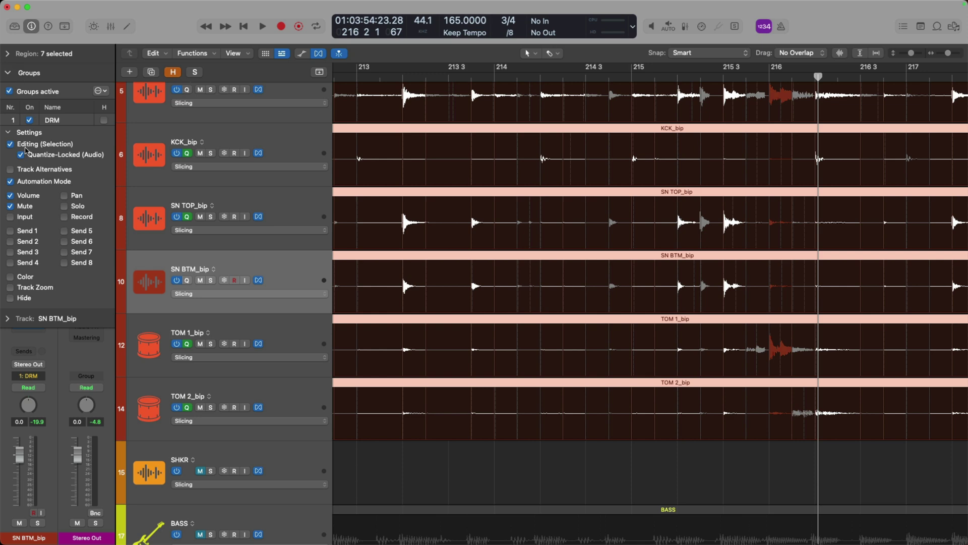
pyautogui.click(28, 170)
pyautogui.click(212, 206)
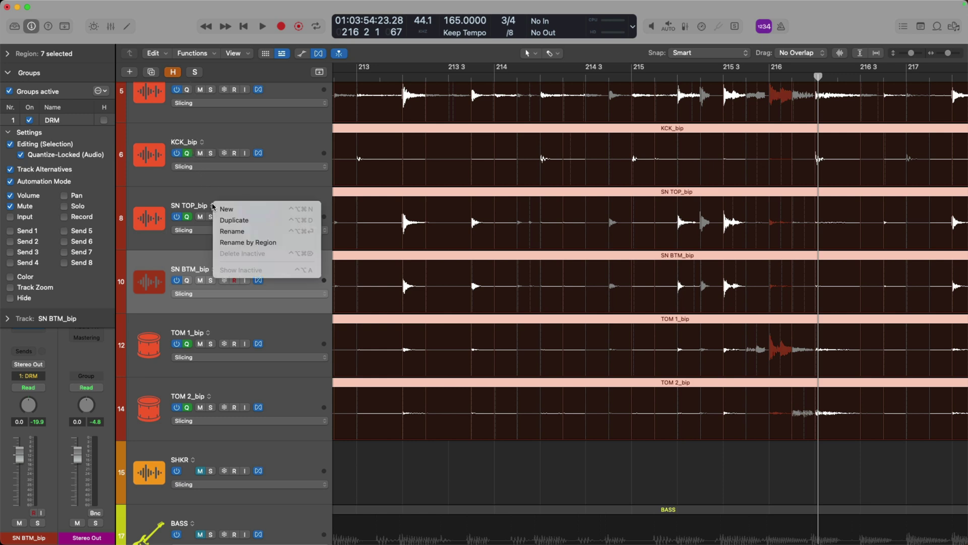
pyautogui.click(267, 223)
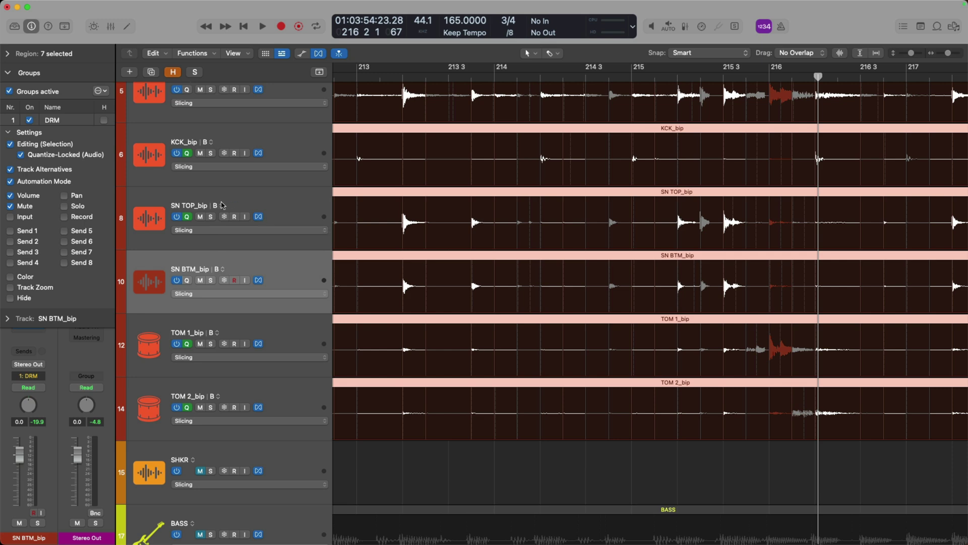
pyautogui.click(221, 205)
pyautogui.click(233, 219)
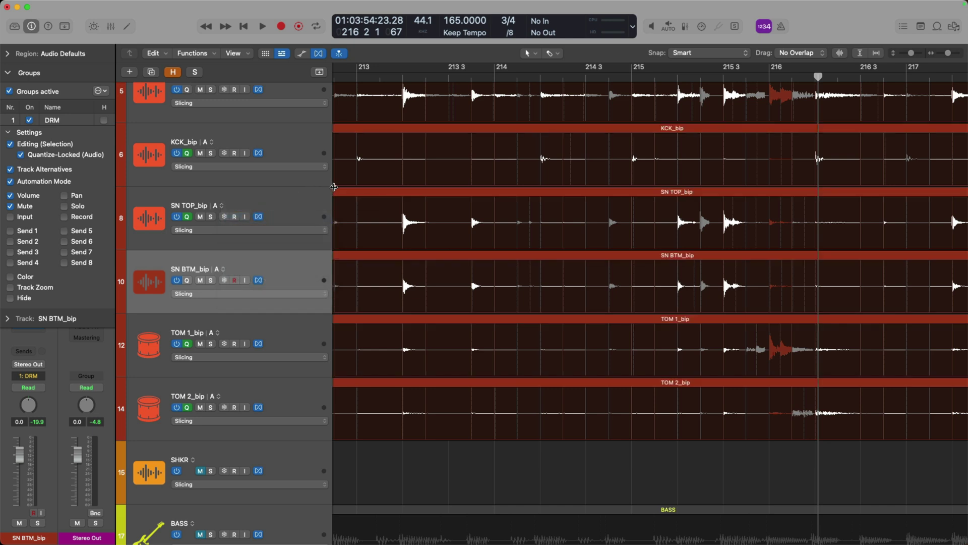
# Select all seven drum regions and set both Quantize and Flex & Follow to Off.
pyautogui.click(346, 192)
pyautogui.scroll(3, 408, 225)
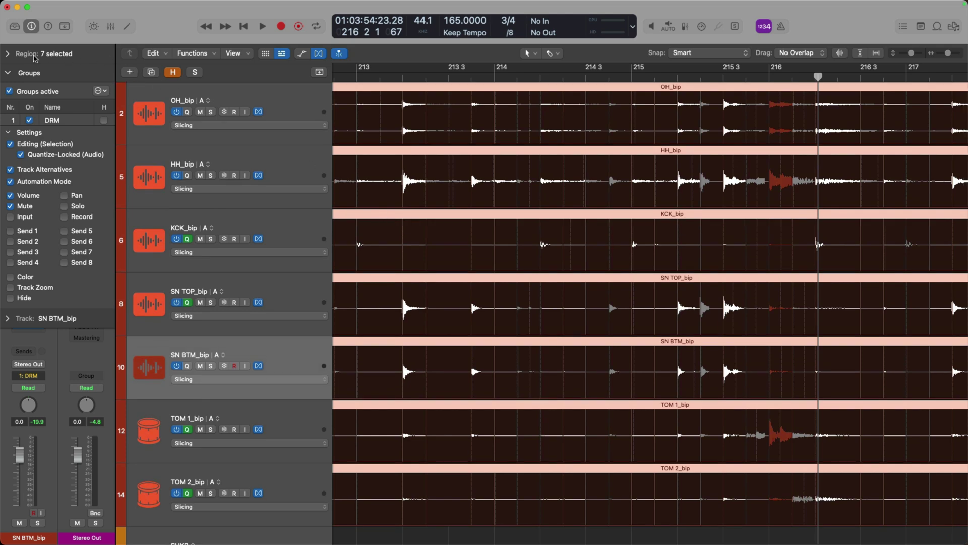
pyautogui.click(7, 54)
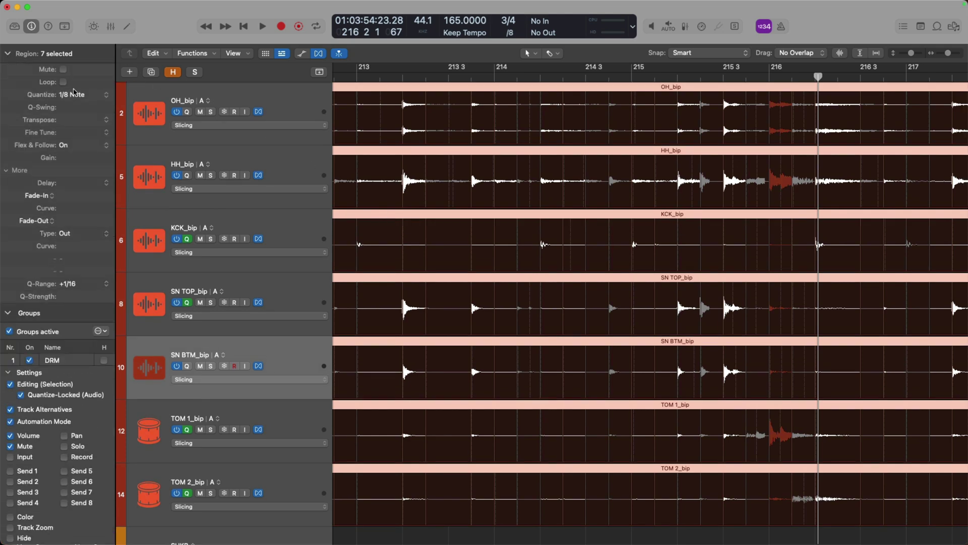
pyautogui.click(79, 96)
pyautogui.click(99, 48)
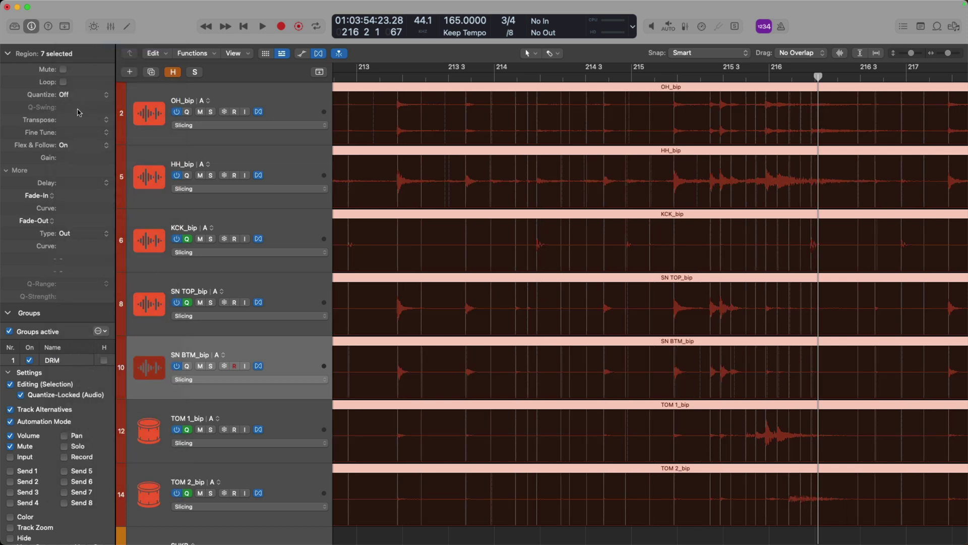
pyautogui.click(77, 145)
pyautogui.click(82, 137)
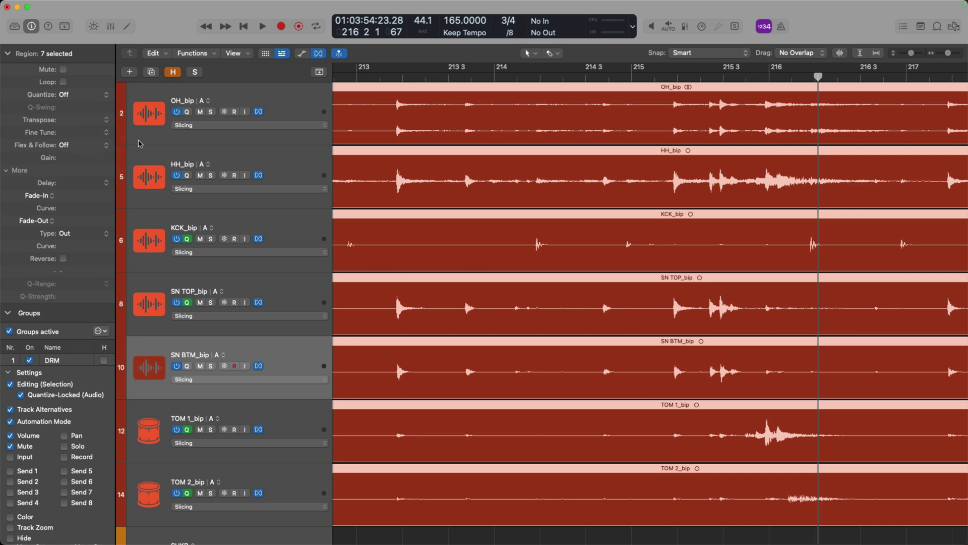
# Rename HH_bip's current track alternative to 'Original'.
pyautogui.doubleClick(199, 165)
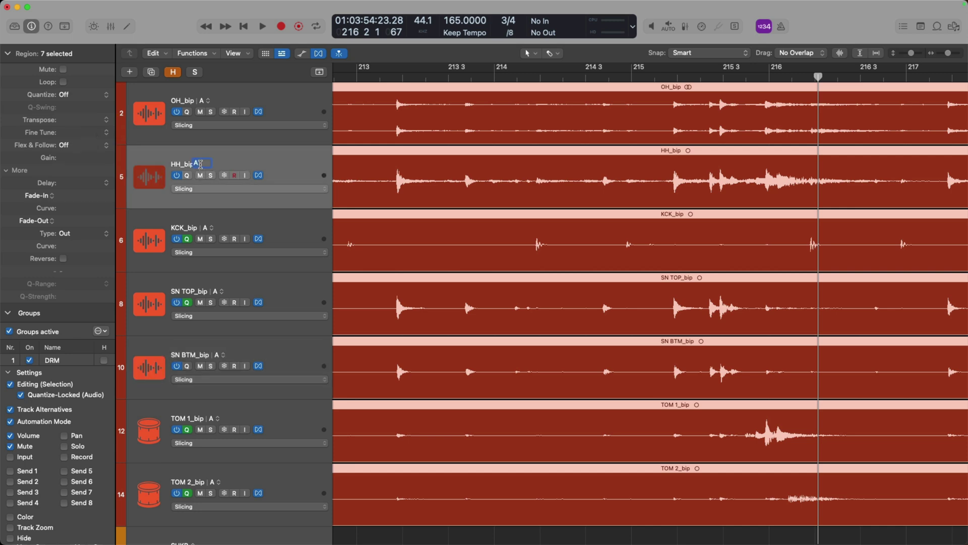
pyautogui.write('Original')
pyautogui.press('Return')
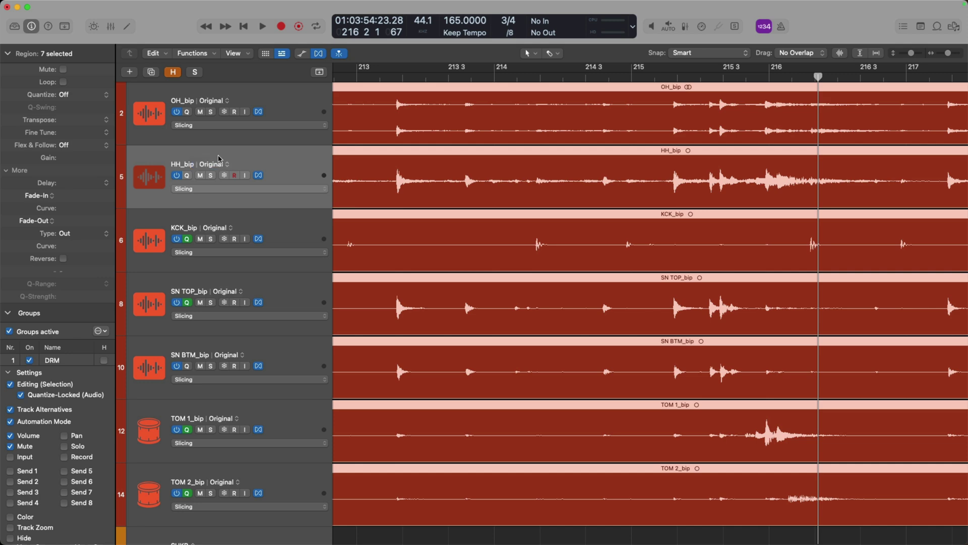
# Switch the grouped drum tracks to alternative B and name it 'Quantized'.
pyautogui.click(226, 165)
pyautogui.click(229, 168)
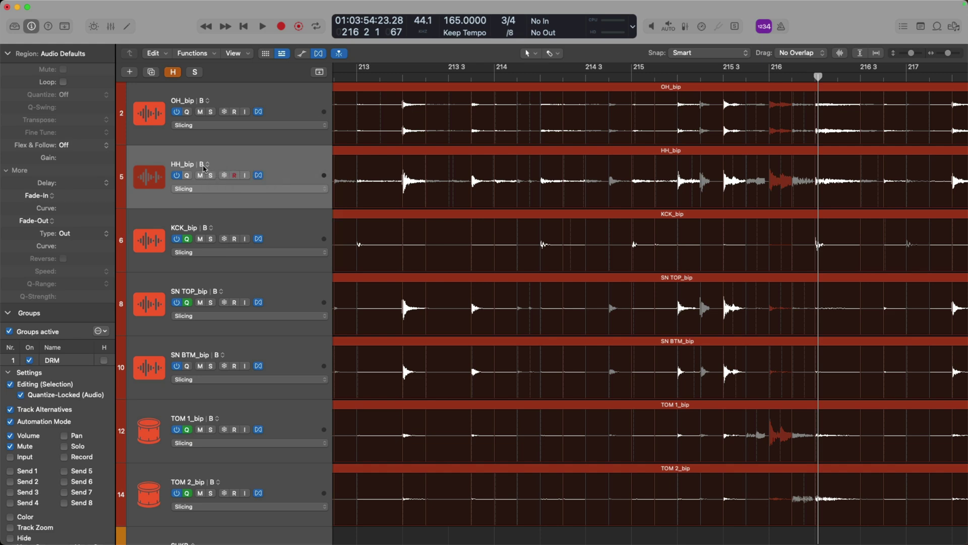
pyautogui.click(203, 165)
pyautogui.write('Quantized')
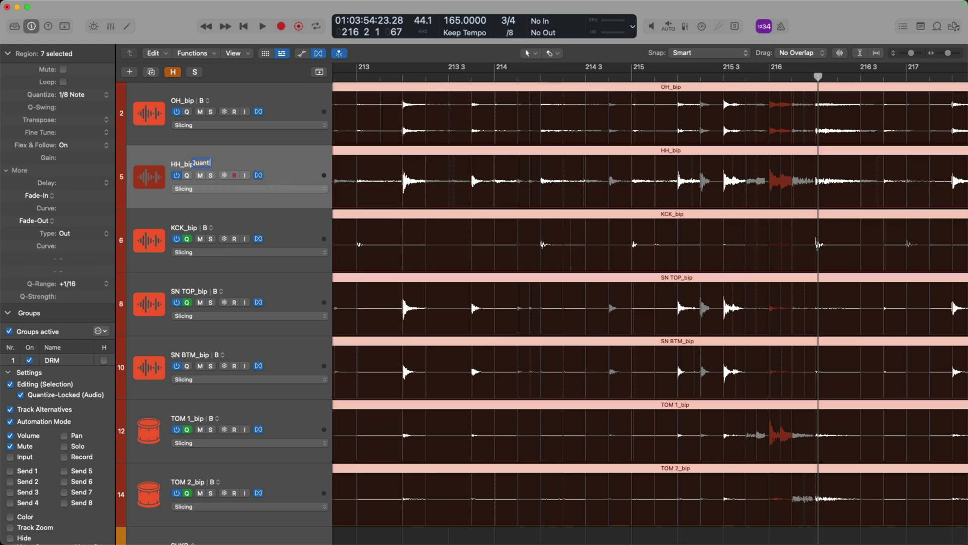
pyautogui.press('Return')
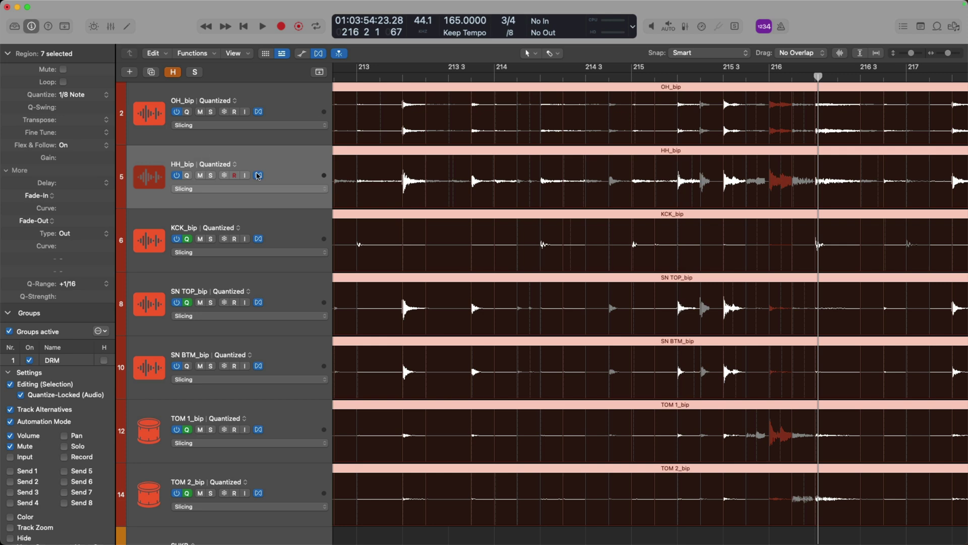
# Switch the drum tracks back to the Original alternative and show more bars.
pyautogui.click(258, 176)
pyautogui.click(258, 176)
pyautogui.click(235, 164)
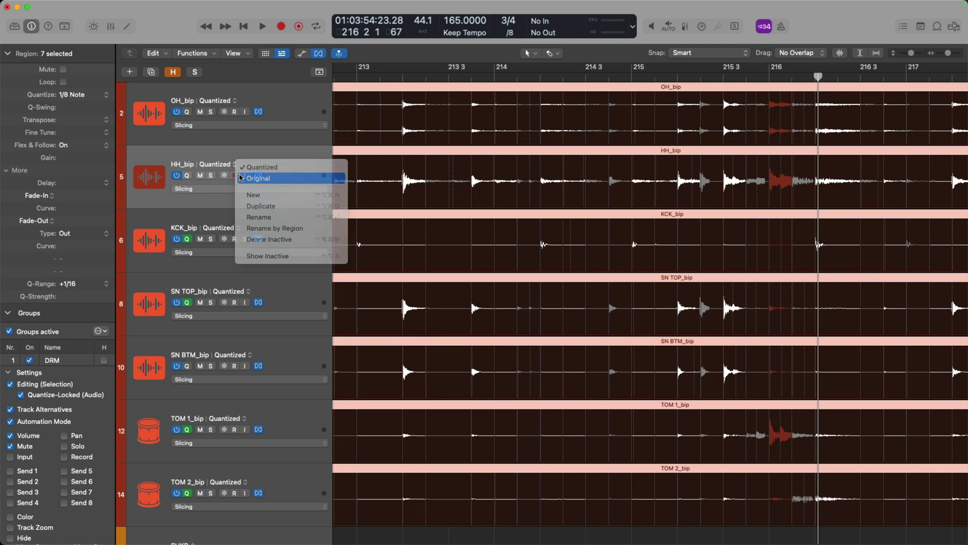
pyautogui.click(241, 177)
pyautogui.press('super+Left')
pyautogui.press('super+Left')
pyautogui.press('super+Left')
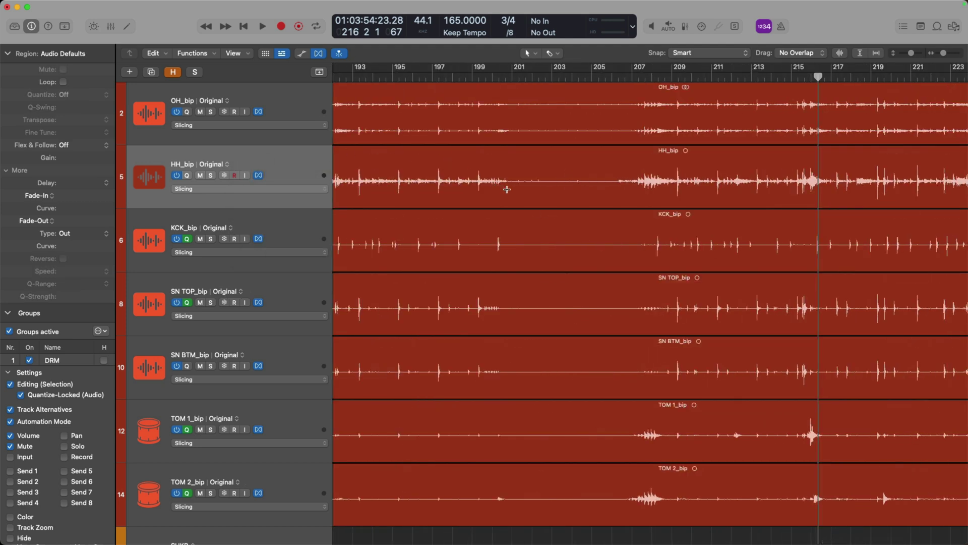
# Split the drum regions at bars 200–201 and turn Flex & Follow on.
pyautogui.moveTo(507, 189); pyautogui.dragTo(553, 220)
pyautogui.click(527, 164)
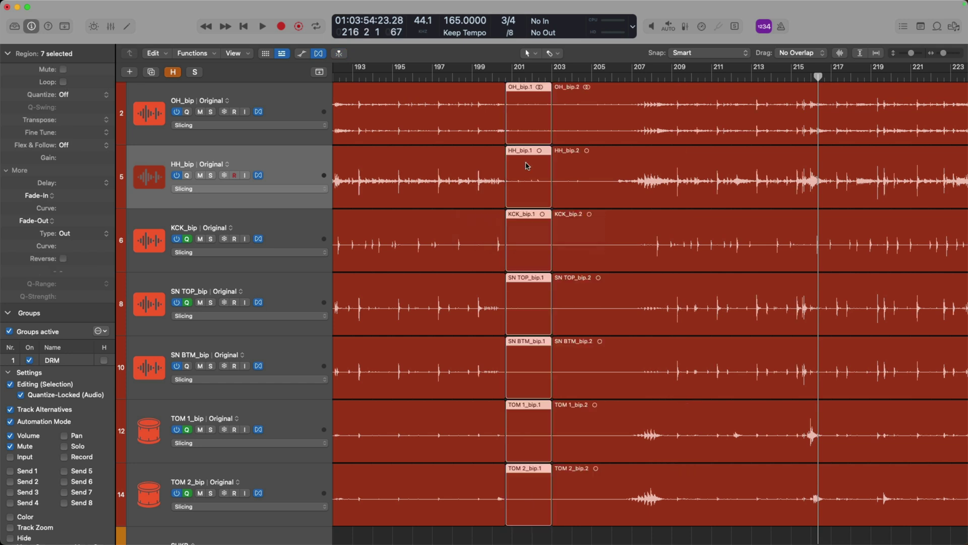
pyautogui.click(85, 144)
pyautogui.click(82, 157)
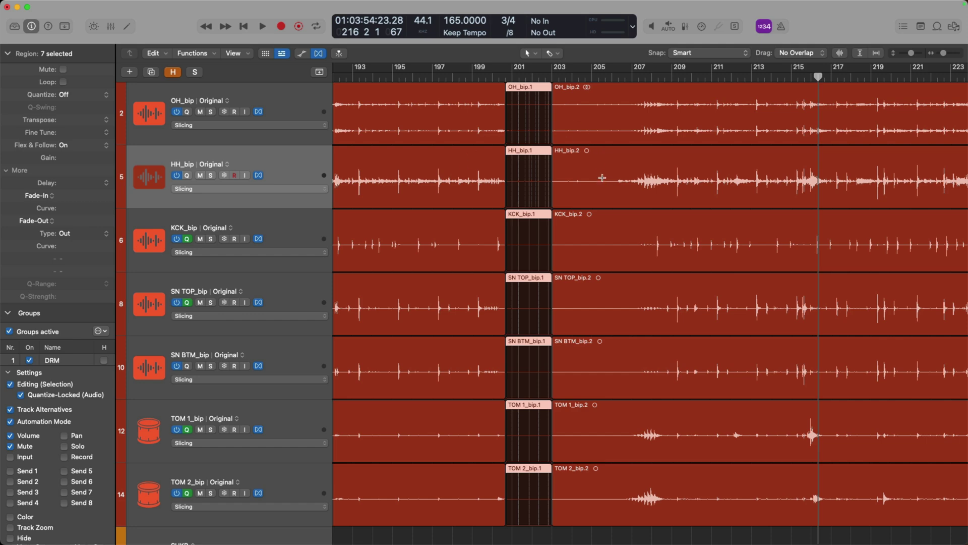
# Undo the Flex & Follow change and the split, then zoom onto drum bars 213–218.
pyautogui.press('super+z')
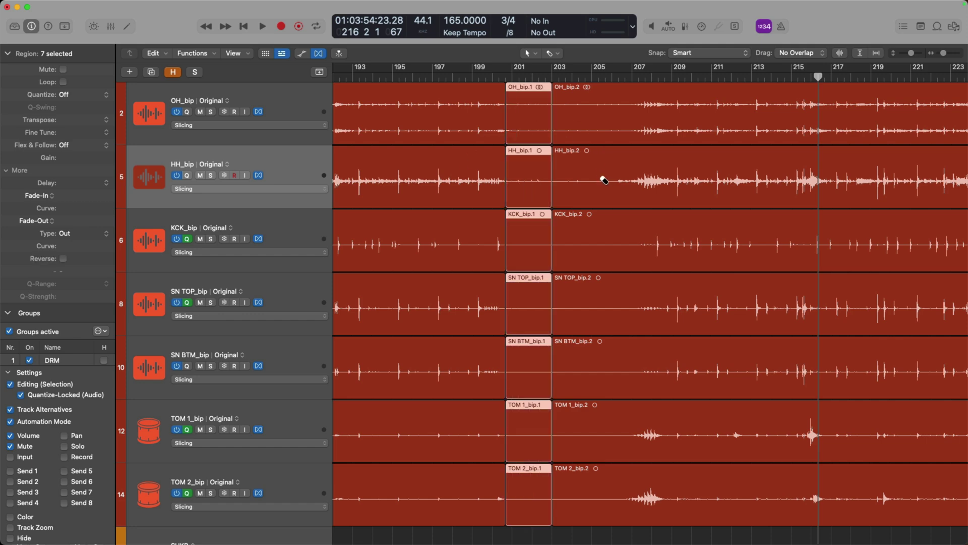
pyautogui.press('super+z')
pyautogui.click(620, 154)
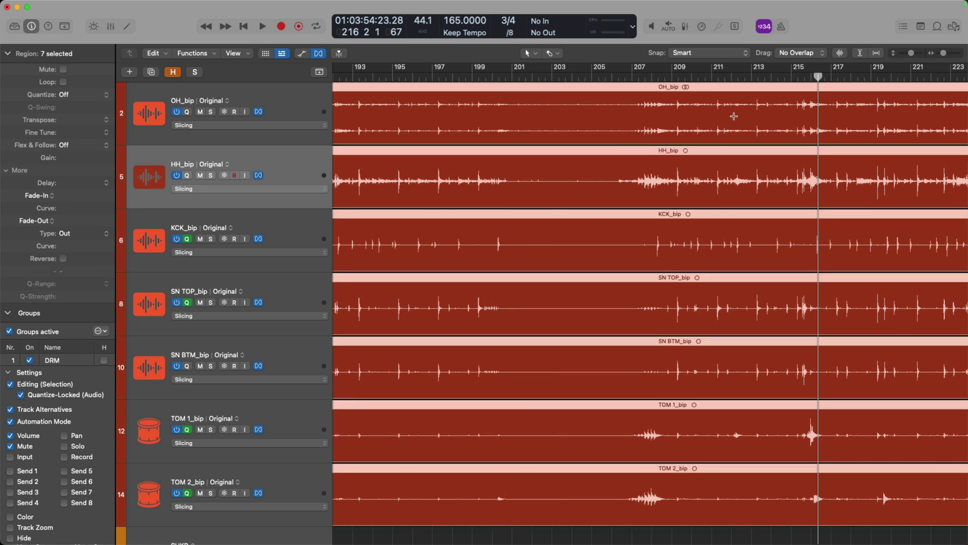
pyautogui.moveTo(746, 118); pyautogui.dragTo(854, 397)
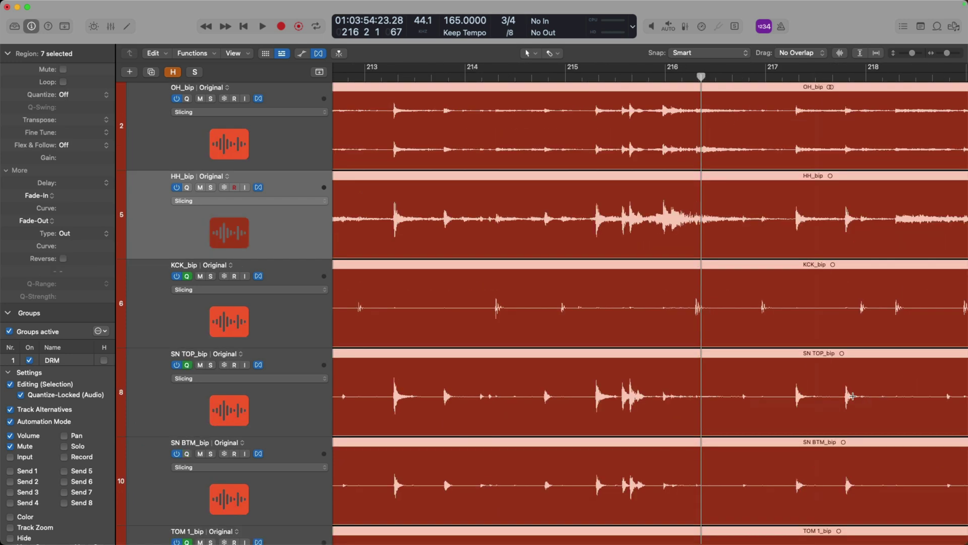
# Switch the drum tracks to Quantized and play them from bar 214.
pyautogui.click(567, 77)
pyautogui.click(228, 88)
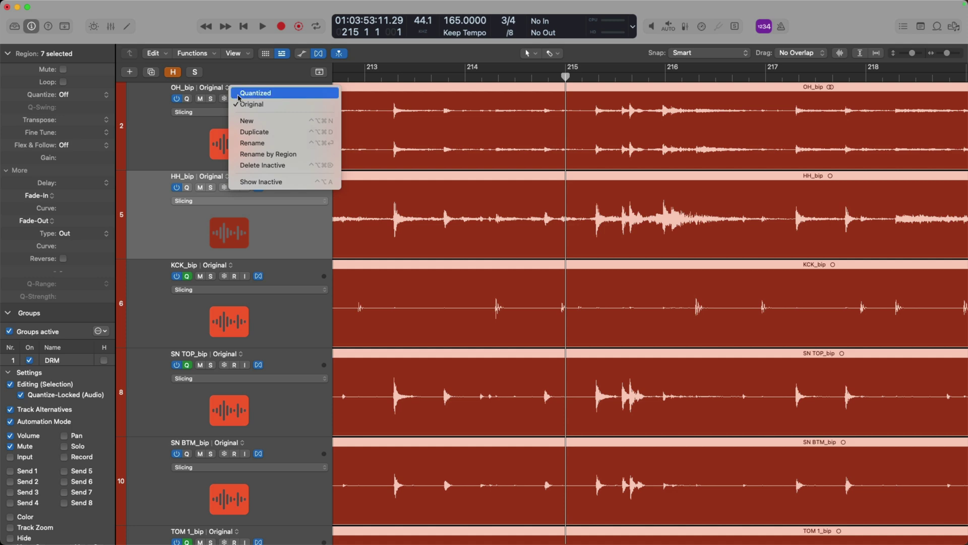
pyautogui.click(240, 93)
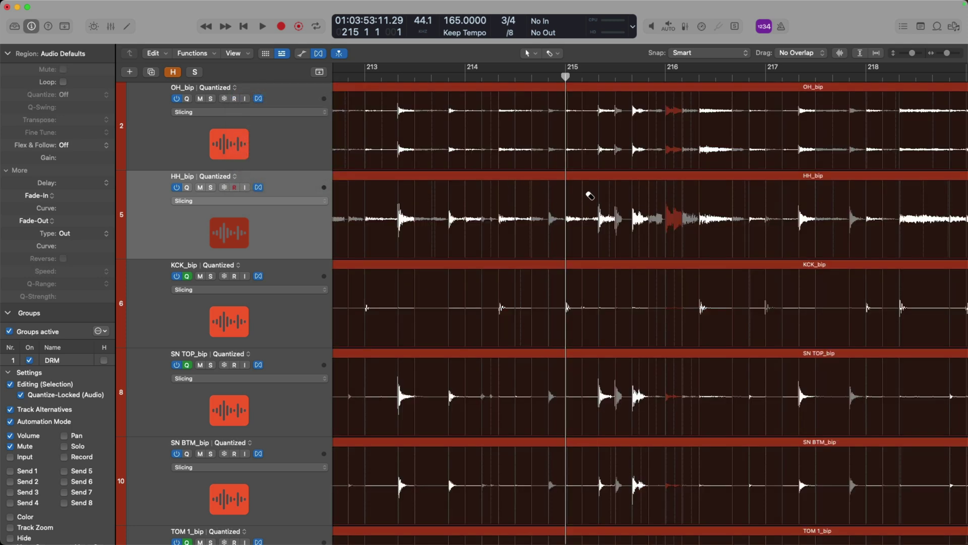
pyautogui.moveTo(583, 196); pyautogui.dragTo(694, 198)
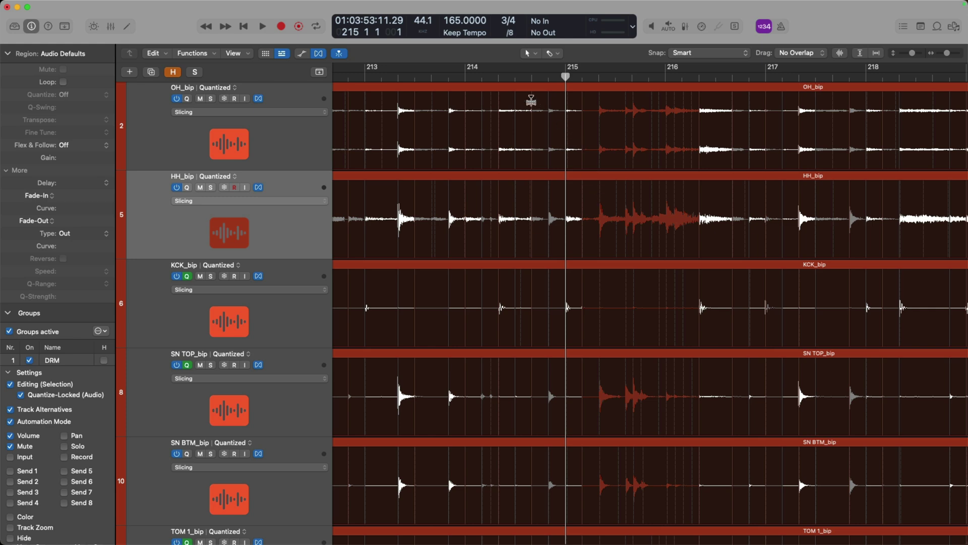
pyautogui.click(465, 77)
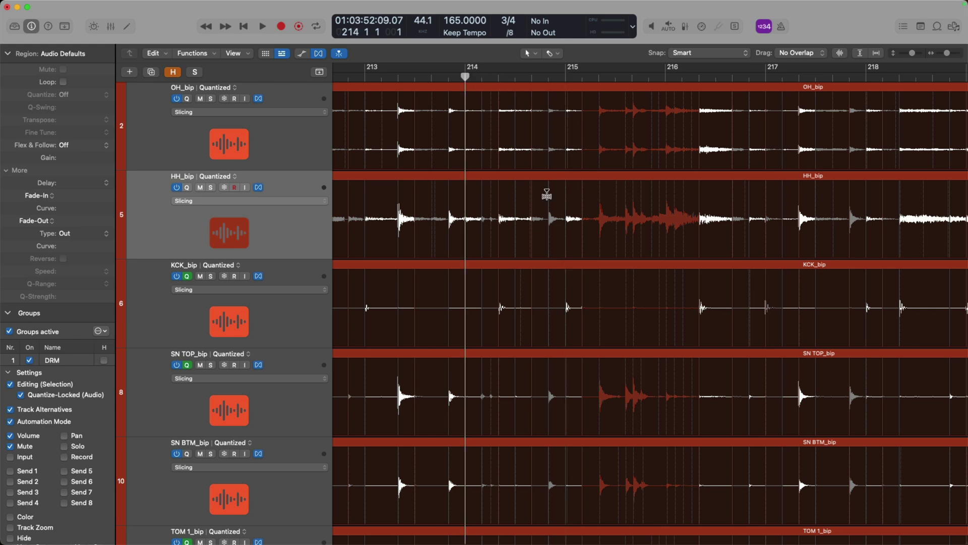
pyautogui.press('space')
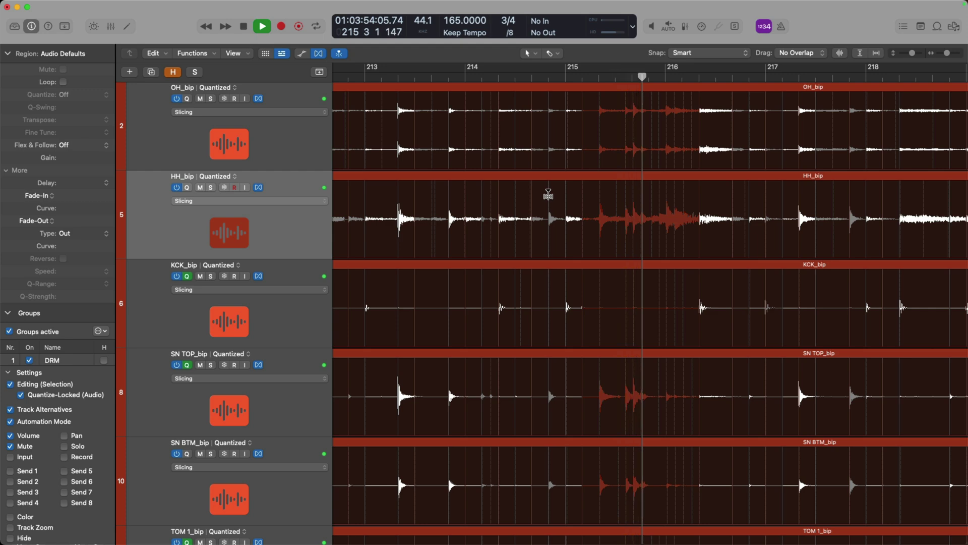
pyautogui.press('space')
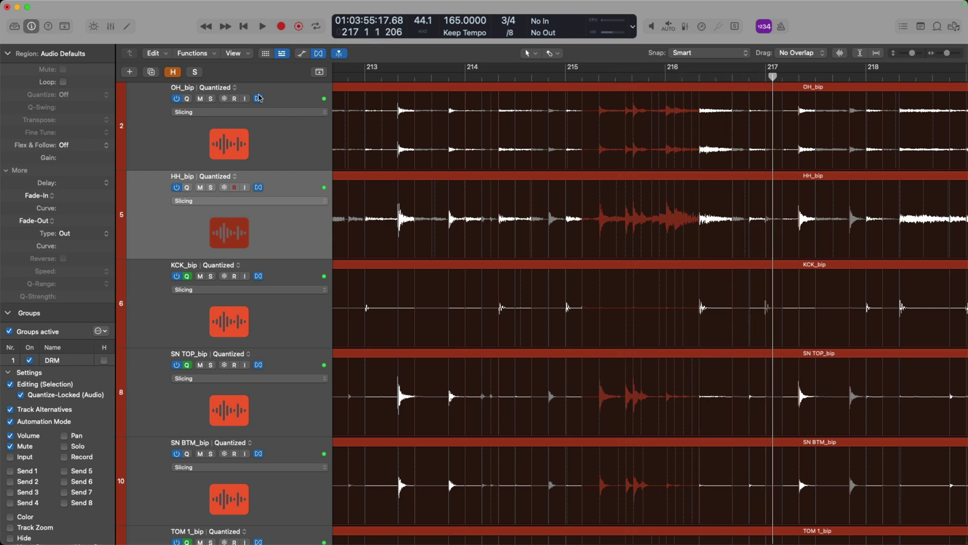
# Switch the drum tracks to Original and play them from bar 214.
pyautogui.click(236, 88)
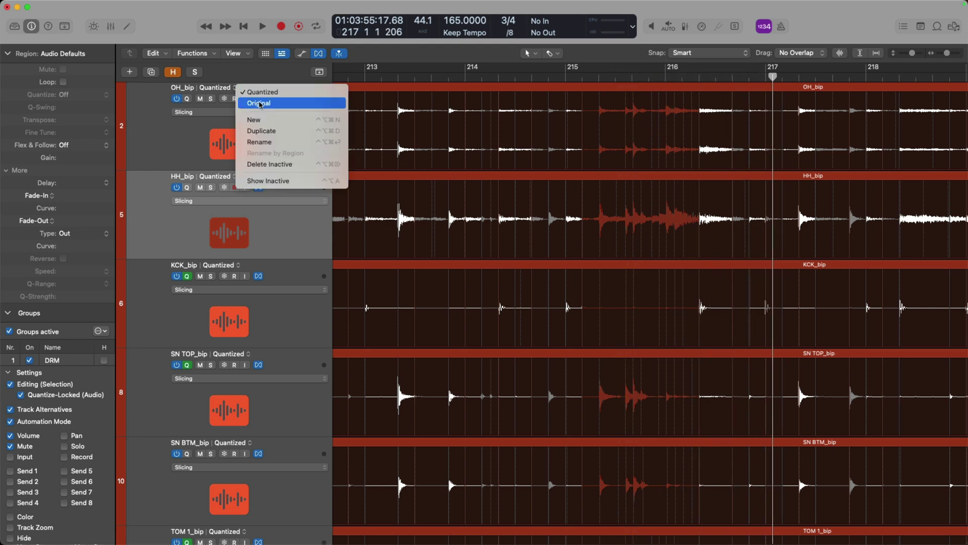
pyautogui.click(277, 104)
pyautogui.press('space')
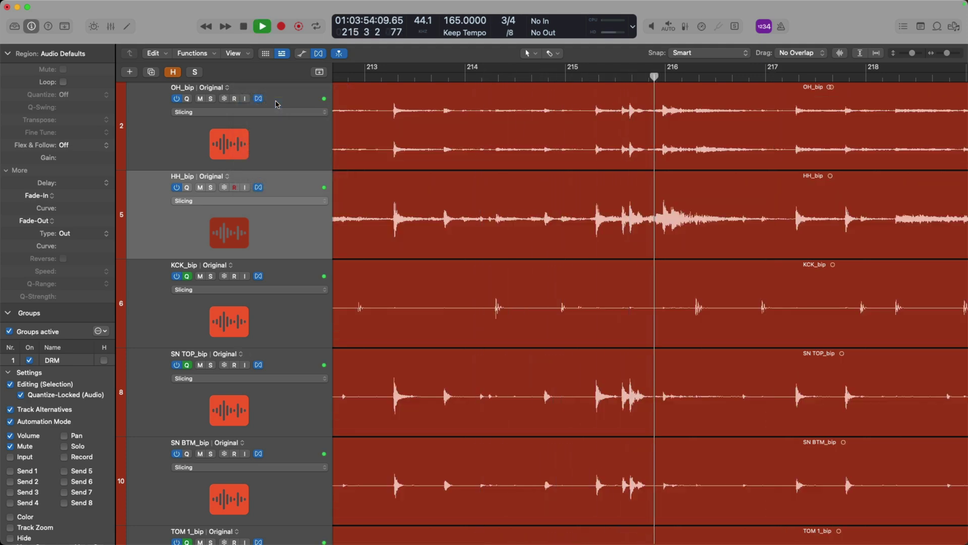
pyautogui.press('space')
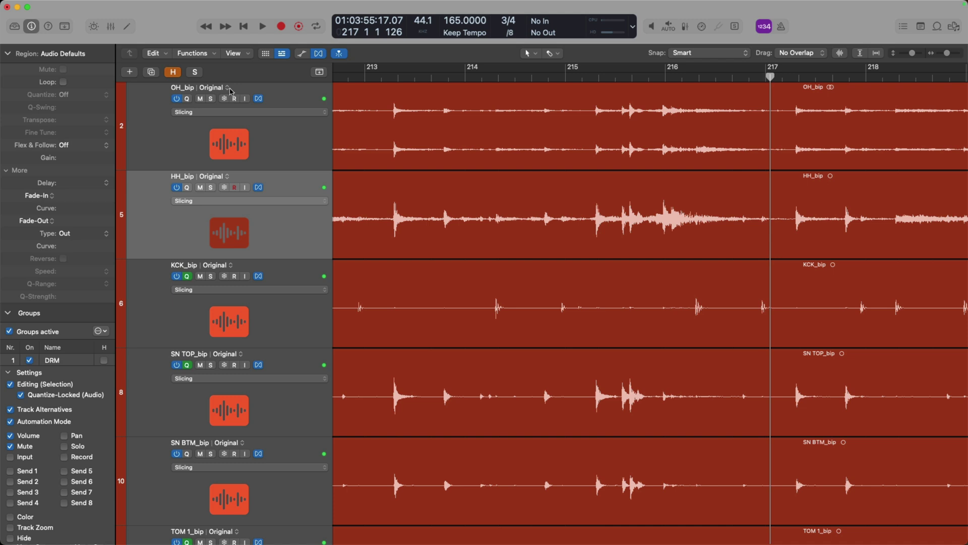
# Switch the drum tracks back to Quantized and play them again.
pyautogui.click(230, 91)
pyautogui.click(254, 92)
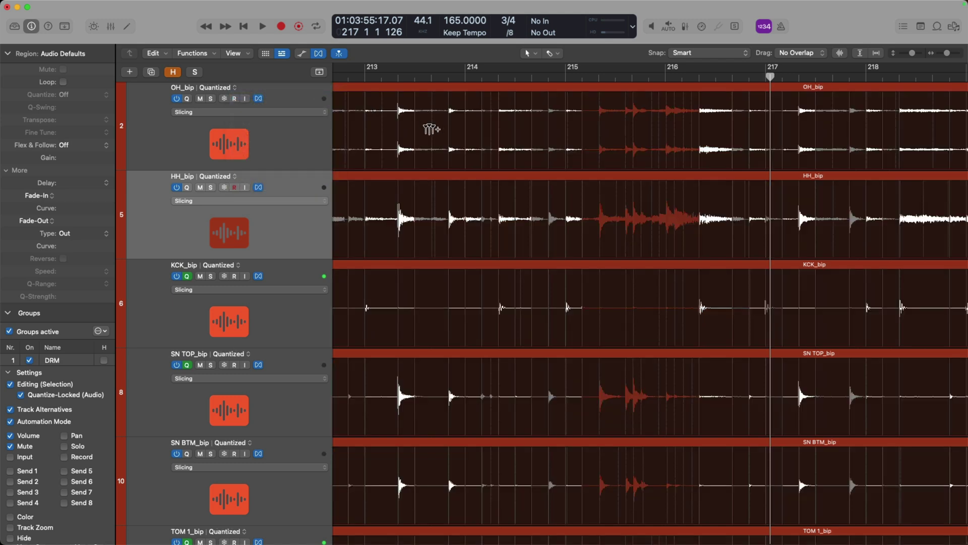
pyautogui.press('space')
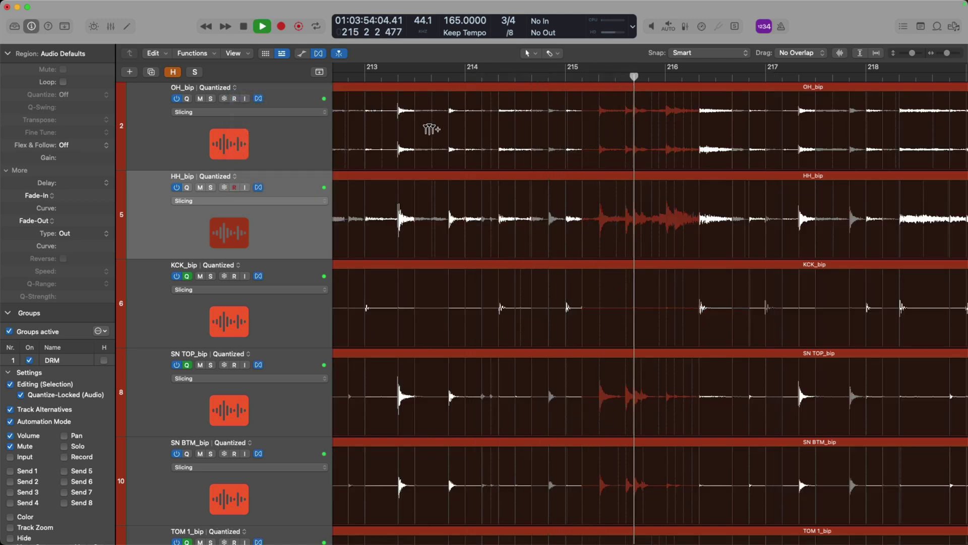
pyautogui.press('space')
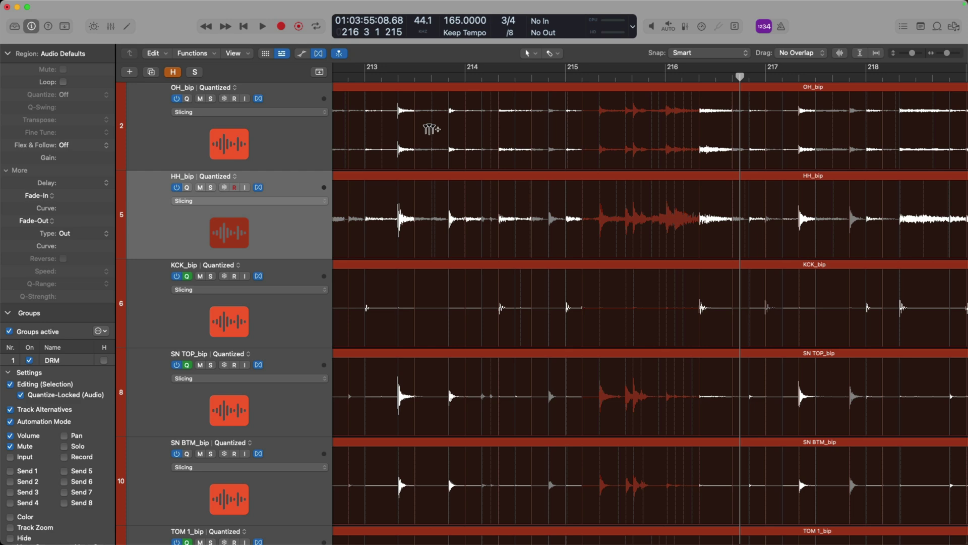
# Zoom onto bars 218–226, select the drum regions, and toggle Original then back to Quantized.
pyautogui.scroll(-5, 431, 129)
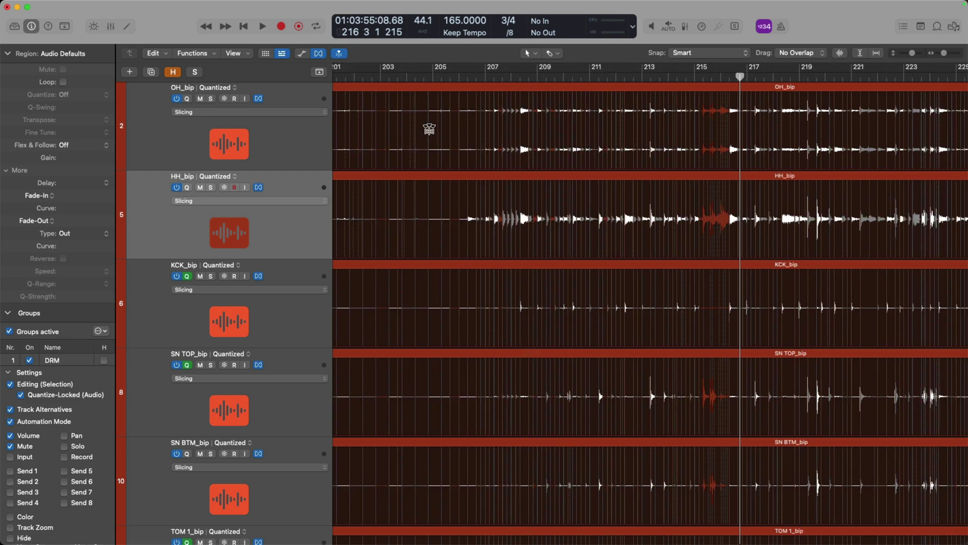
pyautogui.moveTo(621, 137); pyautogui.dragTo(792, 351)
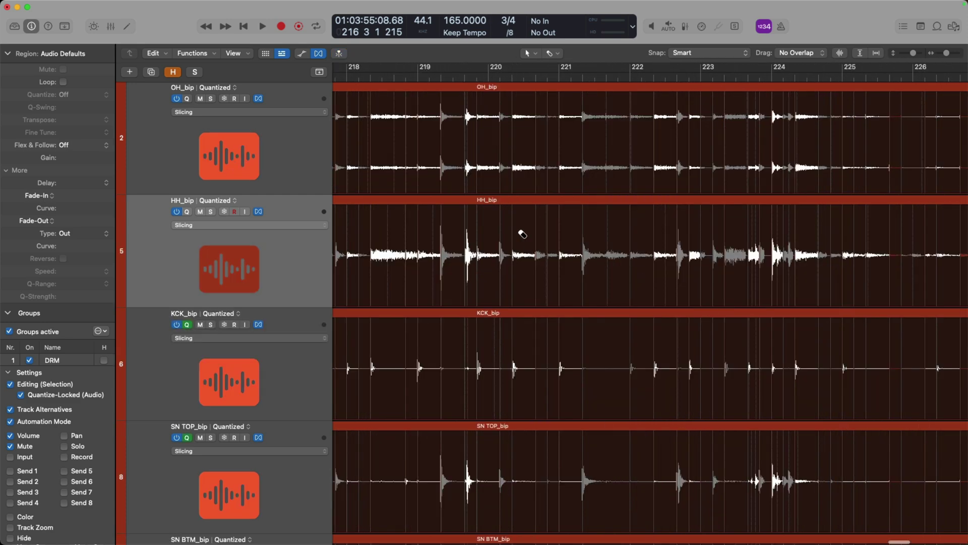
pyautogui.click(557, 223)
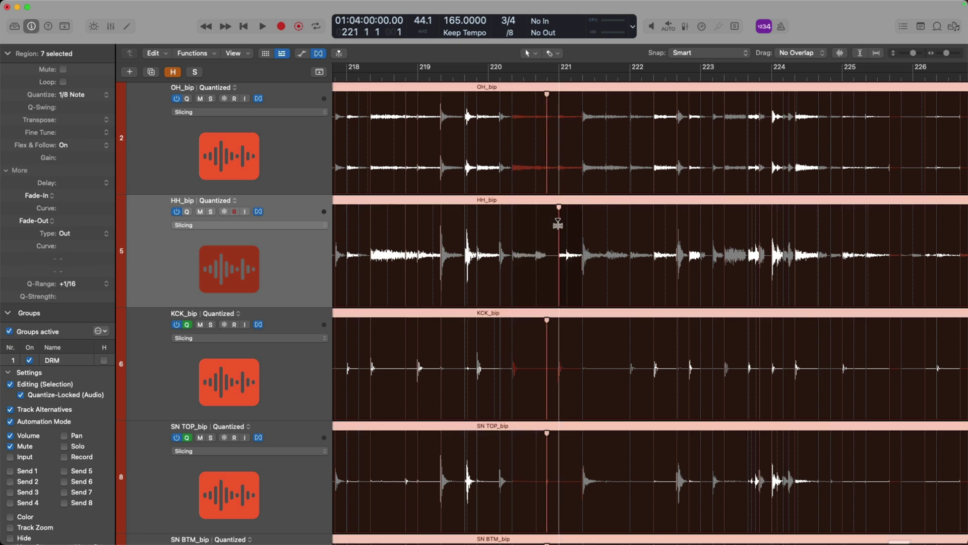
pyautogui.click(234, 88)
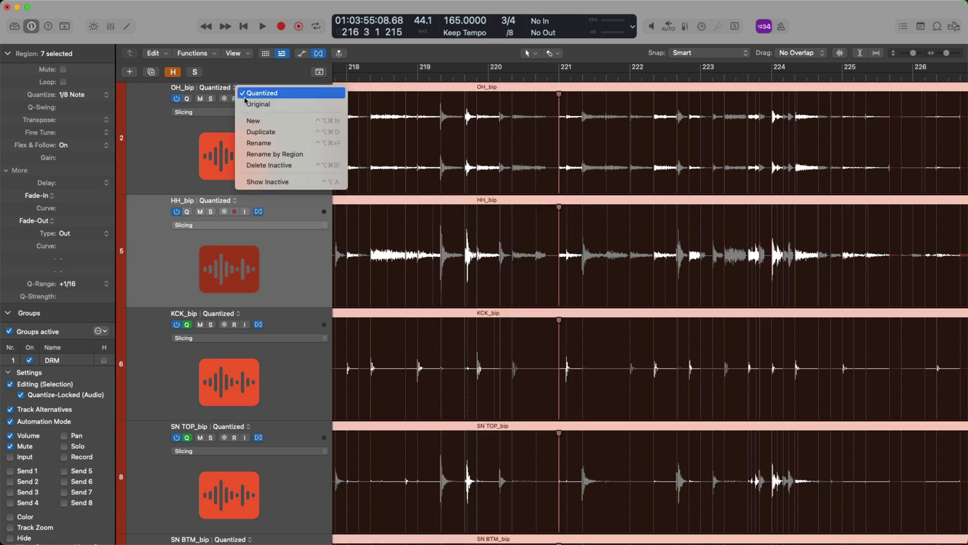
pyautogui.click(251, 104)
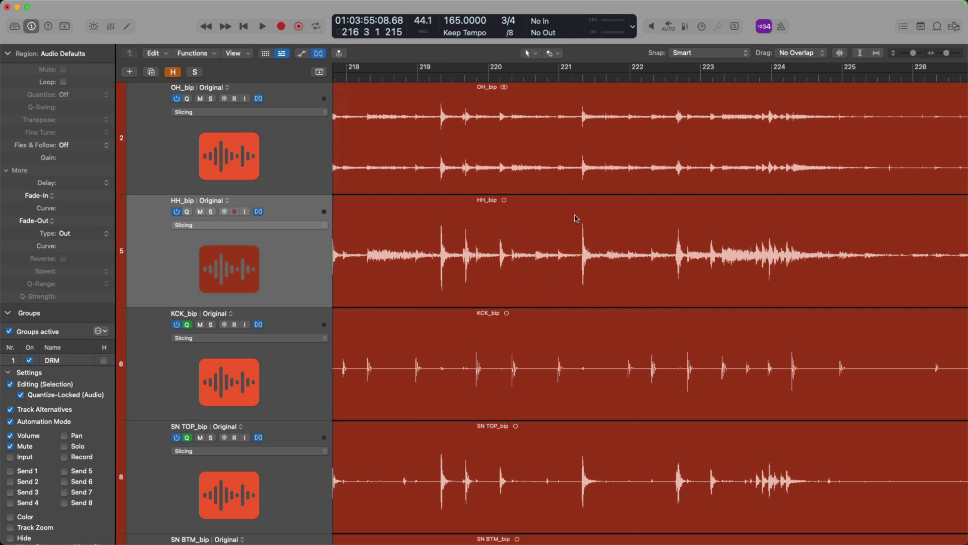
pyautogui.click(228, 88)
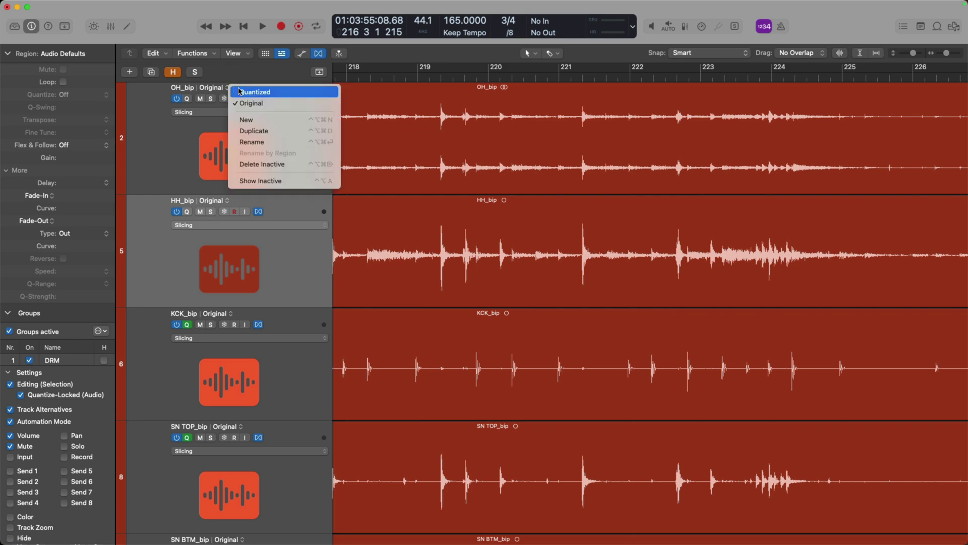
pyautogui.click(242, 93)
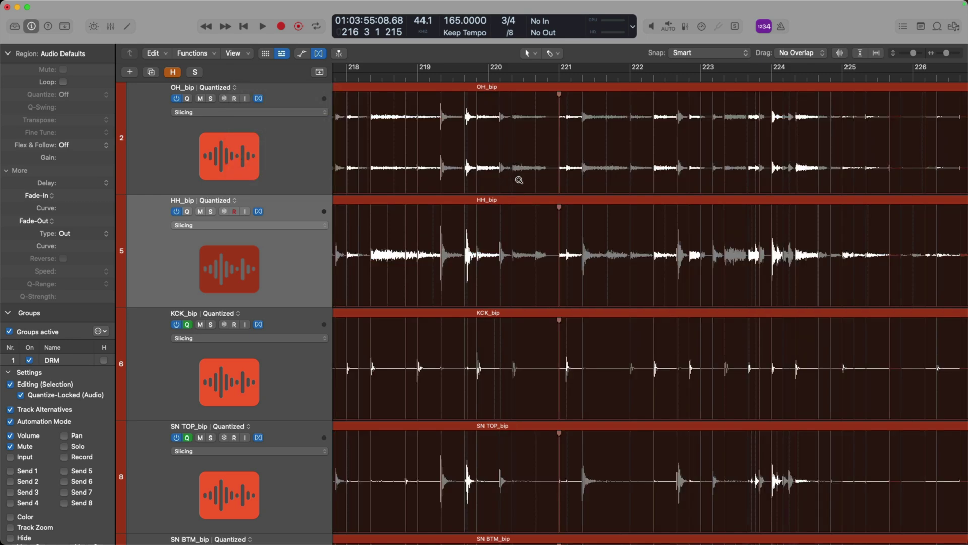
pyautogui.scroll(-6, 509, 173)
# Select and zoom in on the BASS region, solo BASS, and play from bar 209.
pyautogui.scroll(-10, 520, 204)
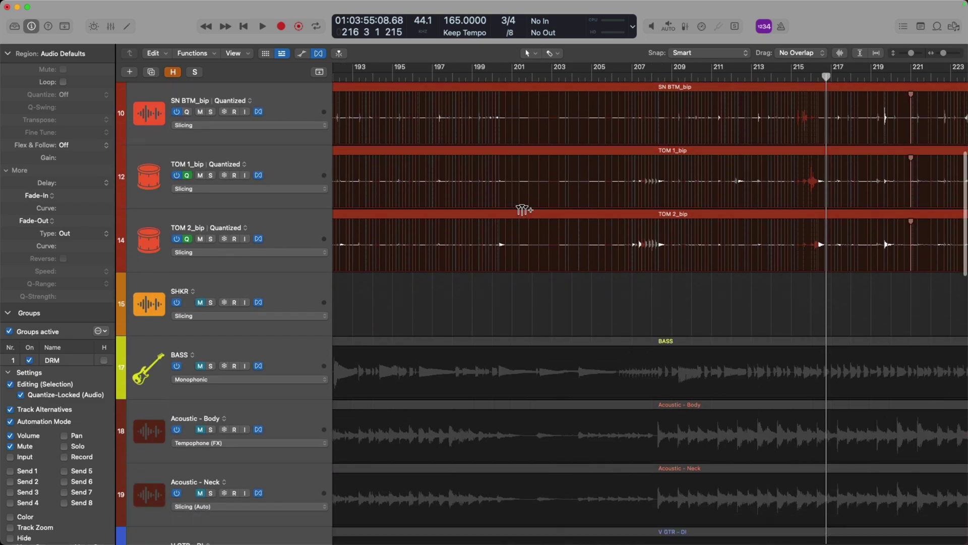
pyautogui.click(211, 218)
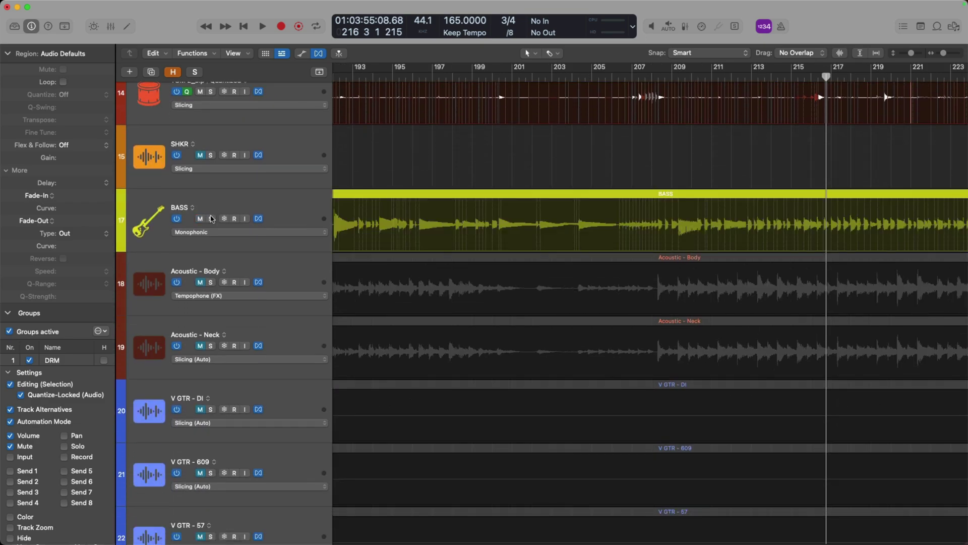
pyautogui.click(516, 196)
pyautogui.press('z')
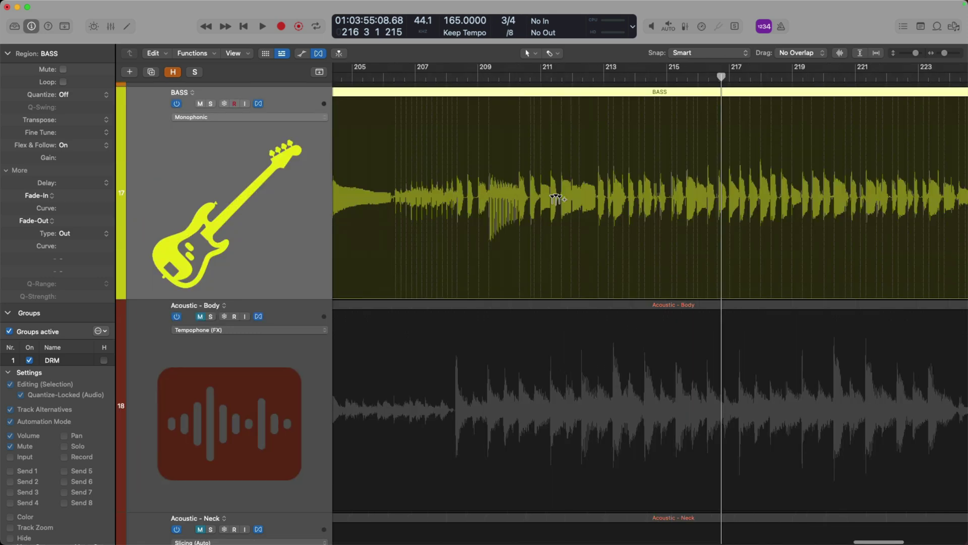
pyautogui.click(487, 80)
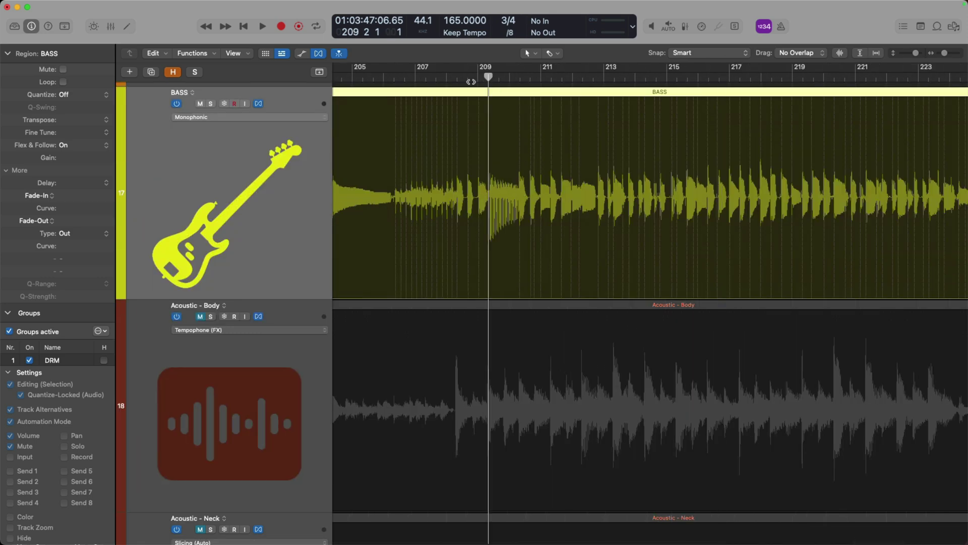
pyautogui.click(211, 105)
pyautogui.press('space')
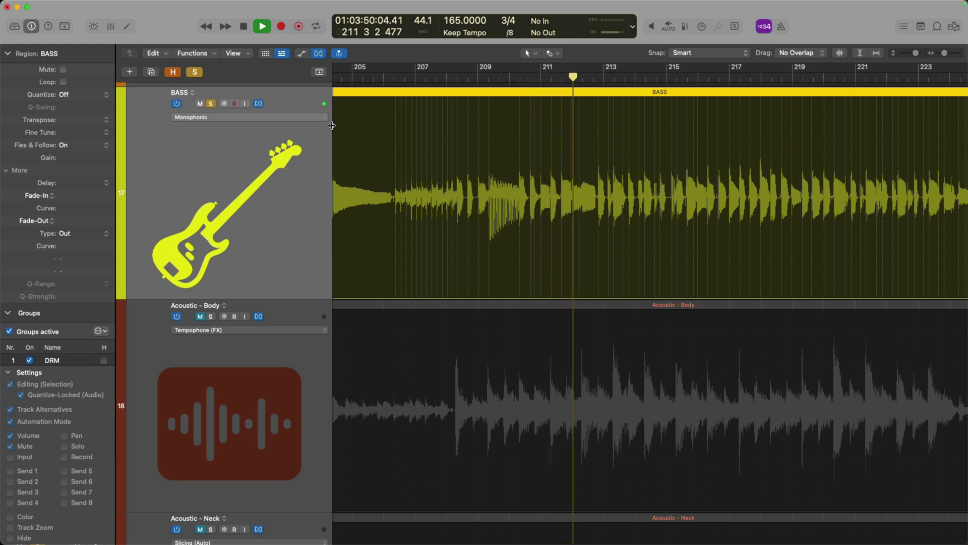
pyautogui.press('space')
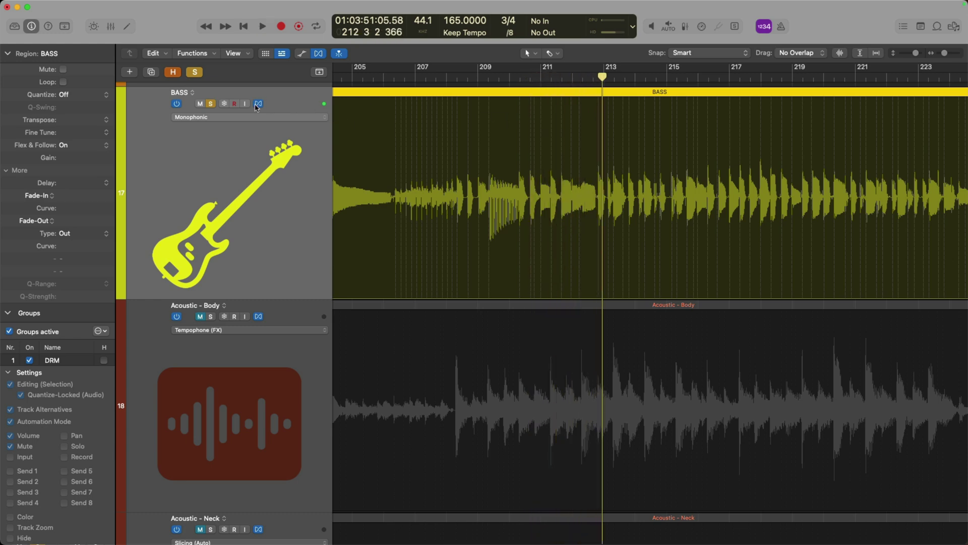
# Quantize the BASS region to 1/8 Note and play it back from near bar 211.
pyautogui.click(110, 98)
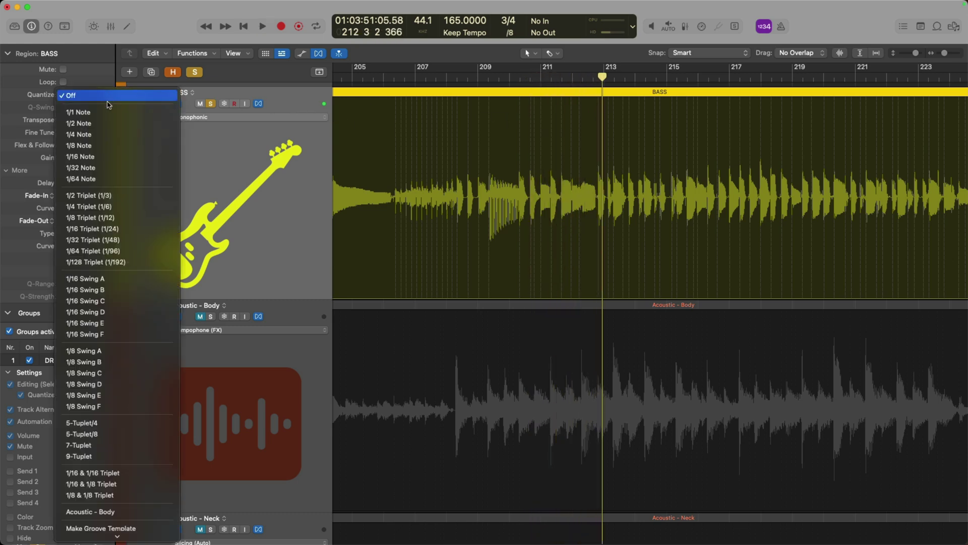
pyautogui.click(110, 147)
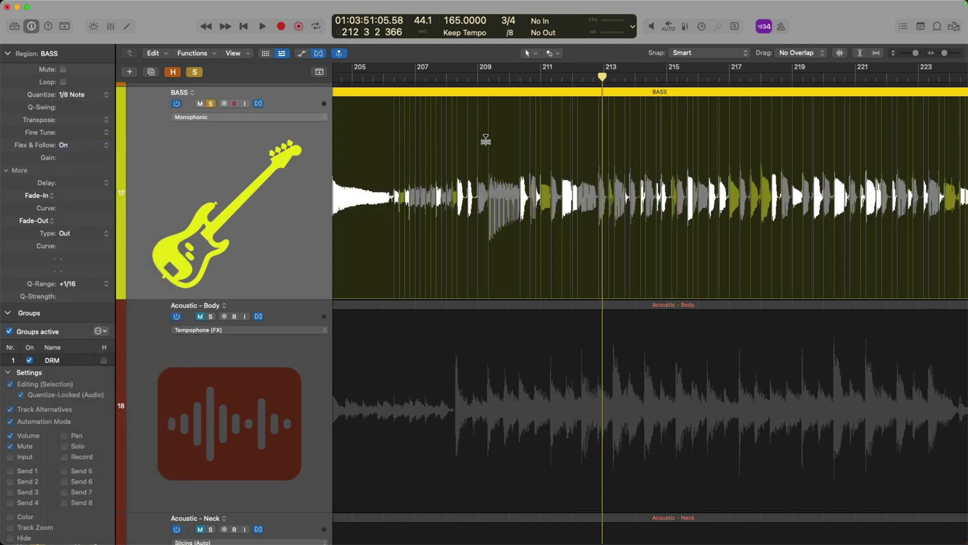
pyautogui.press('z')
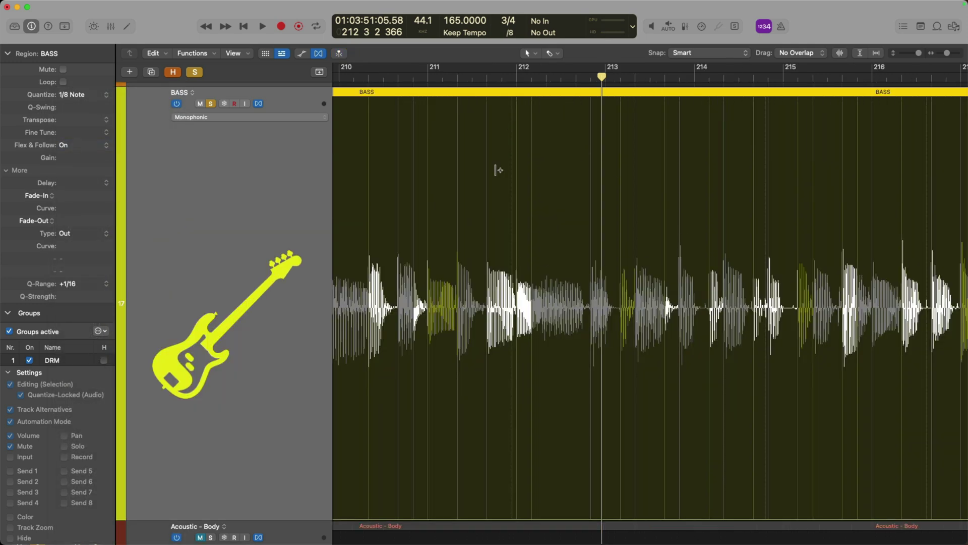
pyautogui.click(483, 80)
pyautogui.press('space')
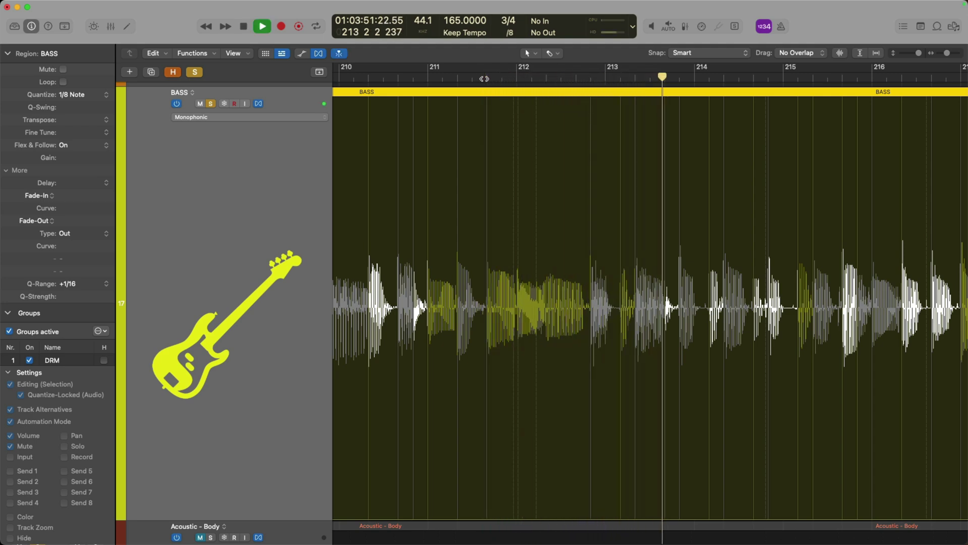
pyautogui.press('space')
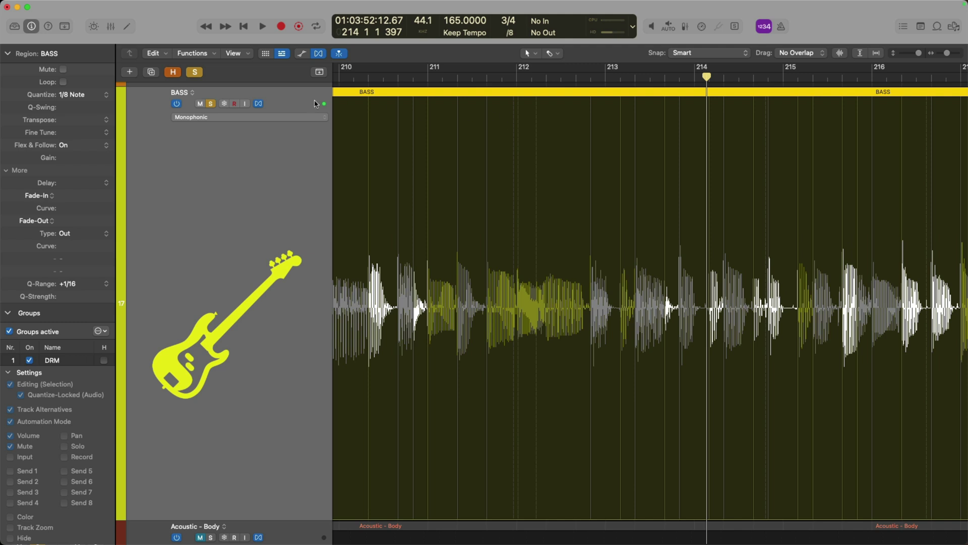
# Duplicate BASS into a new track alternative, then switch to alternative A.
pyautogui.click(193, 94)
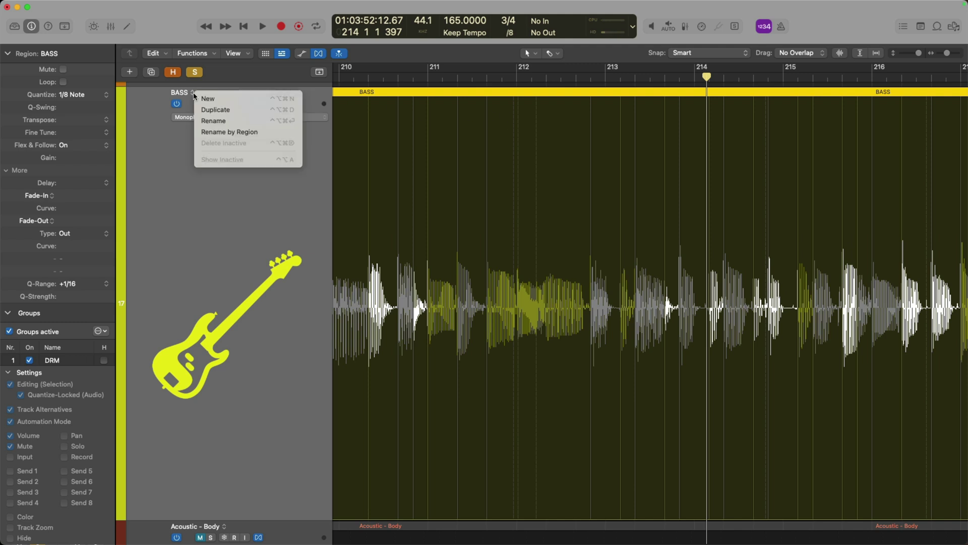
pyautogui.click(239, 110)
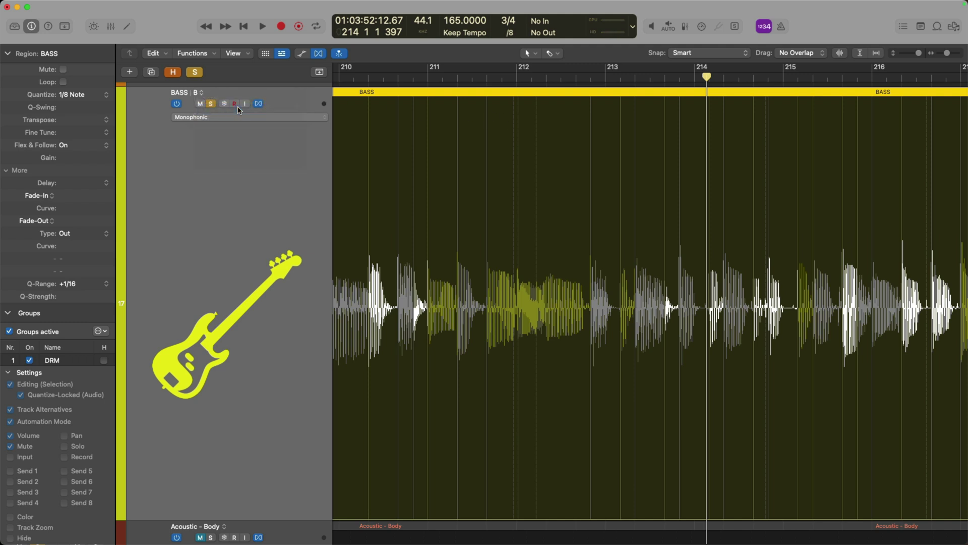
pyautogui.click(197, 95)
pyautogui.click(208, 106)
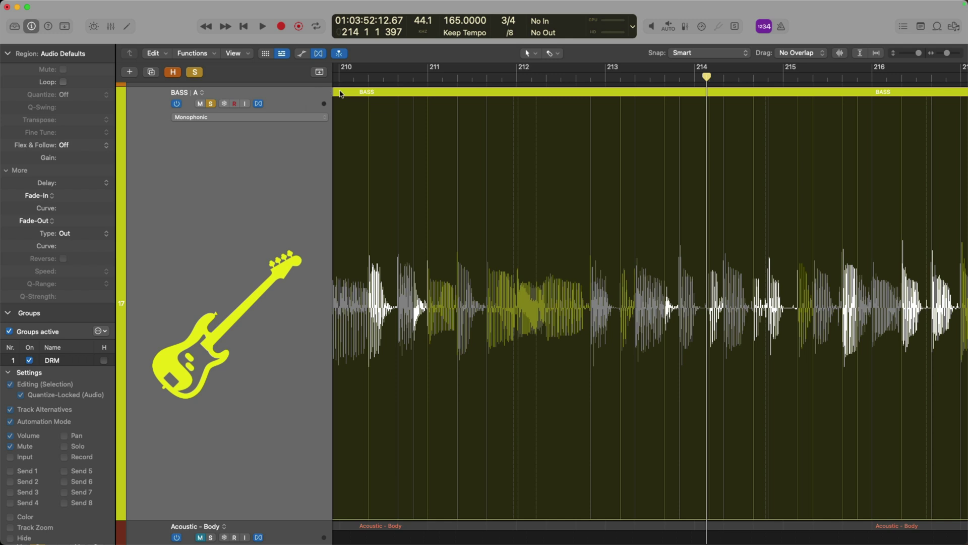
# Set Flex & Follow to Off on alternative A's BASS region and play it.
pyautogui.click(348, 94)
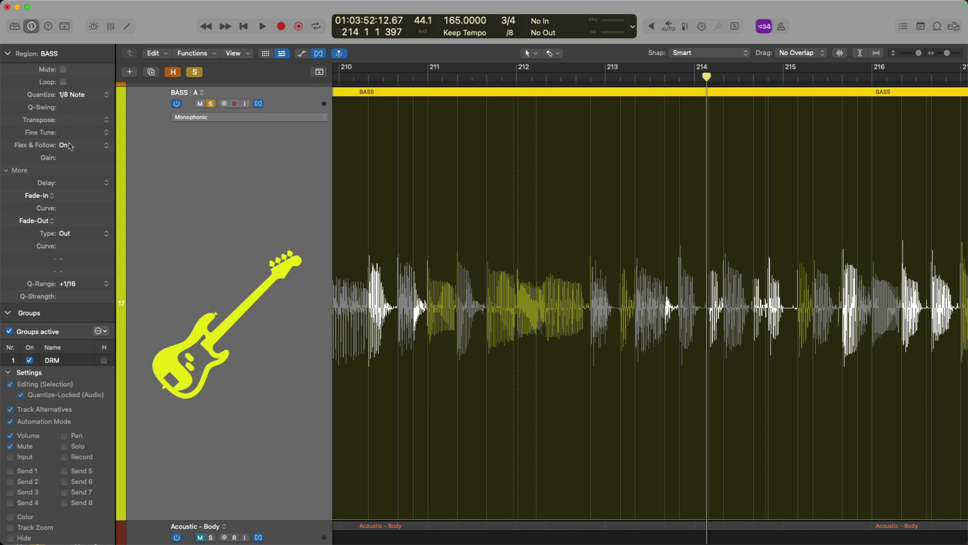
pyautogui.click(70, 146)
pyautogui.click(66, 133)
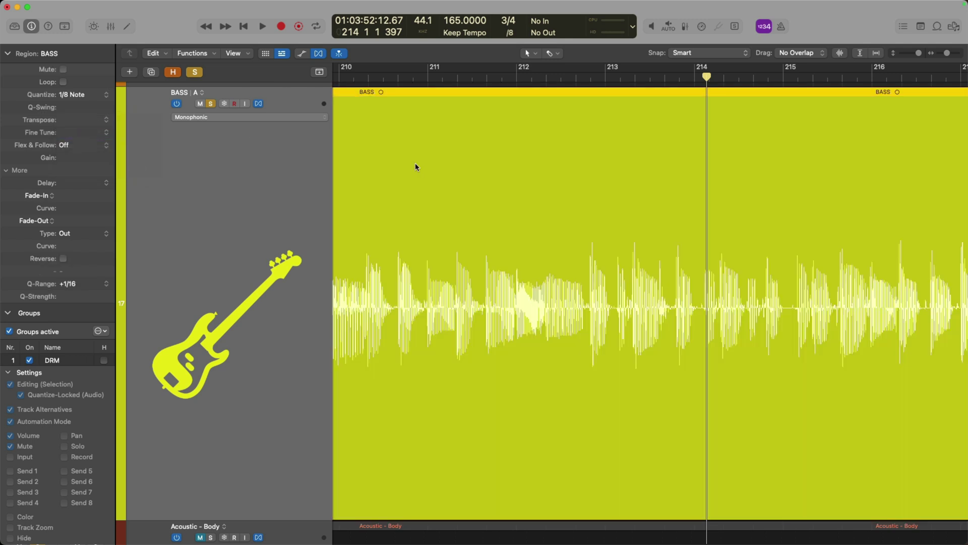
pyautogui.press('space')
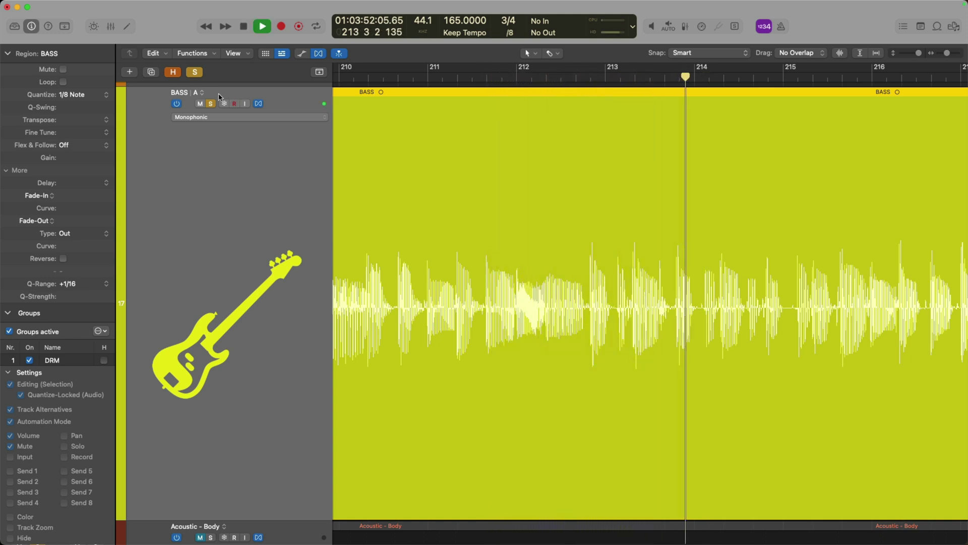
pyautogui.press('space')
# Switch BASS back to alternative B and play it.
pyautogui.click(208, 93)
pyautogui.click(216, 97)
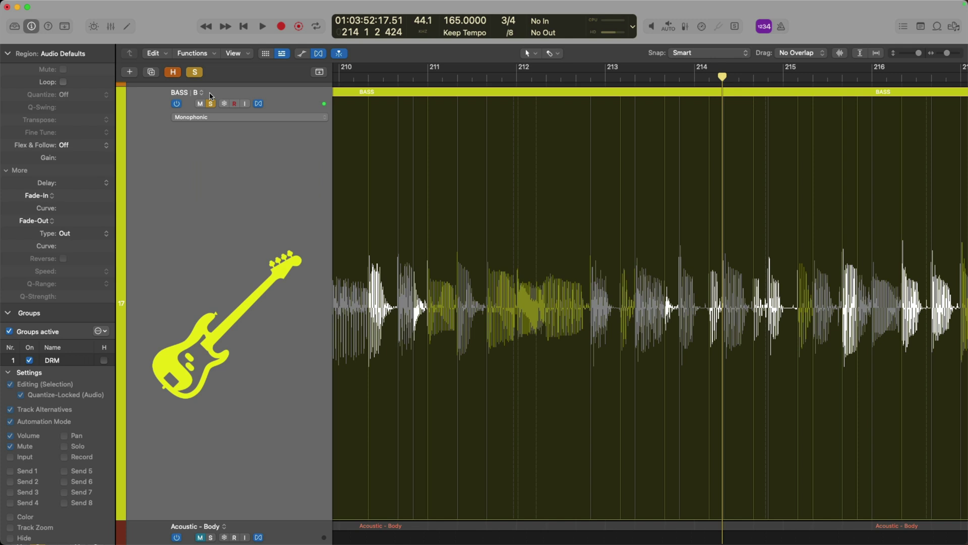
pyautogui.press('space')
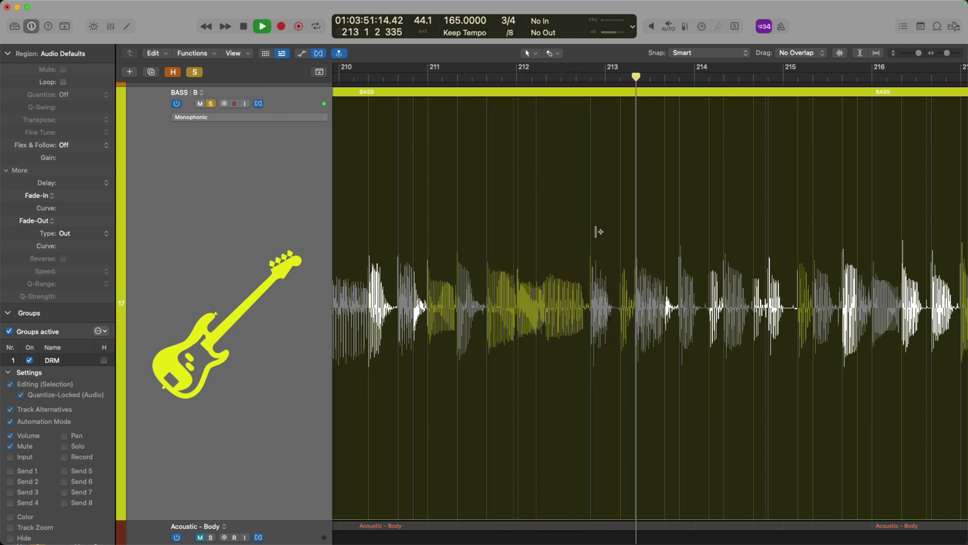
pyautogui.press('space')
# Drag BASS flex markers near bar 213 to tighten the take and play it.
pyautogui.moveTo(586, 208); pyautogui.dragTo(535, 205)
pyautogui.moveTo(617, 185)
pyautogui.mouseDown()
pyautogui.moveTo(585, 188)
pyautogui.moveTo(645, 168)
pyautogui.mouseUp()
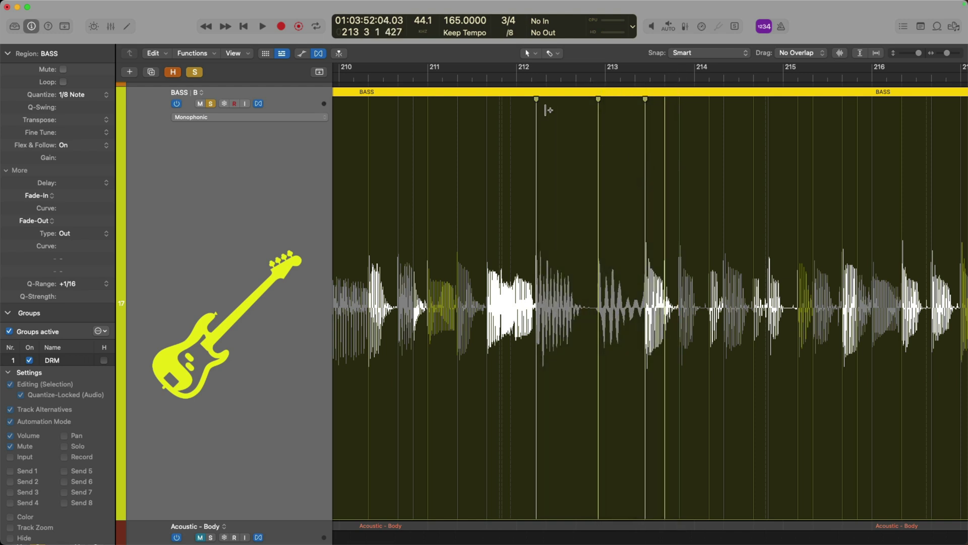
pyautogui.press('space')
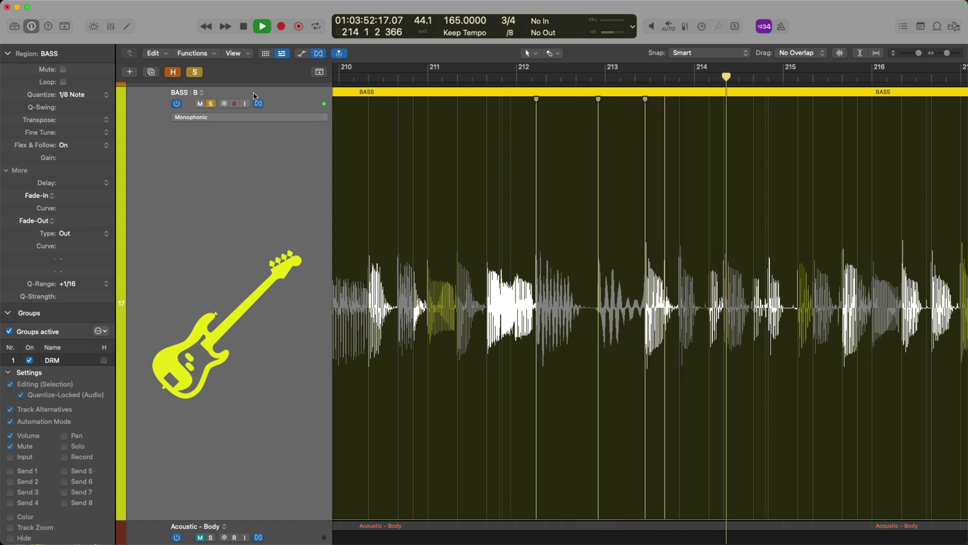
pyautogui.press('space')
# Play BASS alternative A for comparison, then switch back to alternative B.
pyautogui.click(203, 93)
pyautogui.click(218, 108)
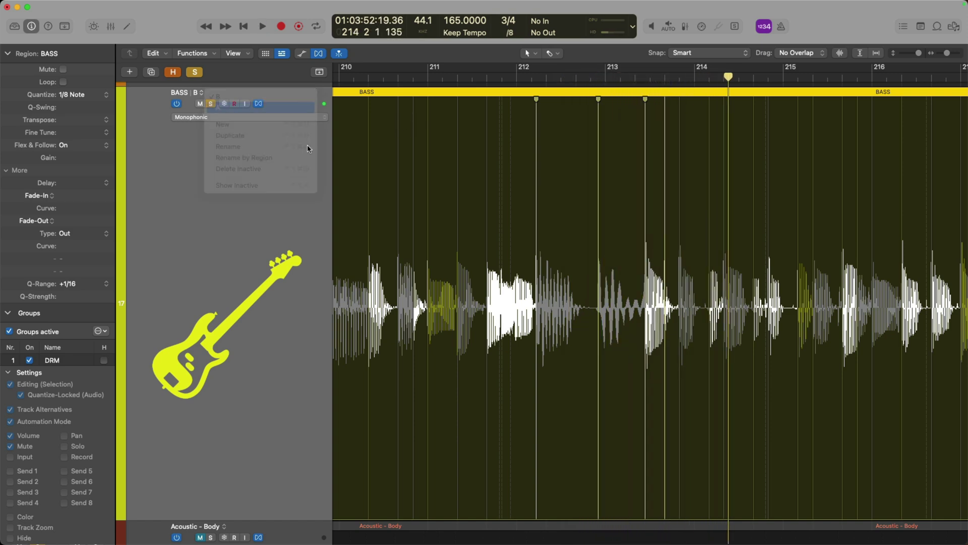
pyautogui.press('space')
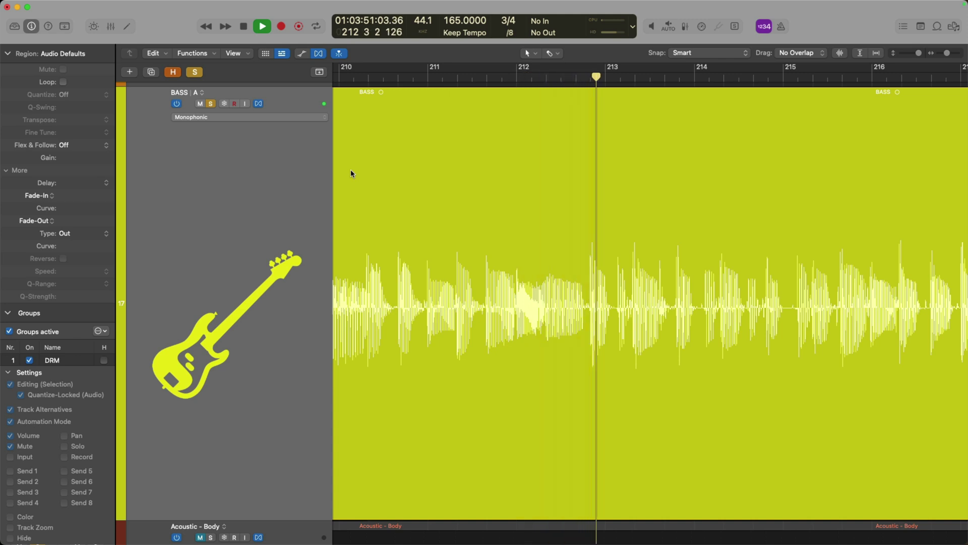
pyautogui.press('space')
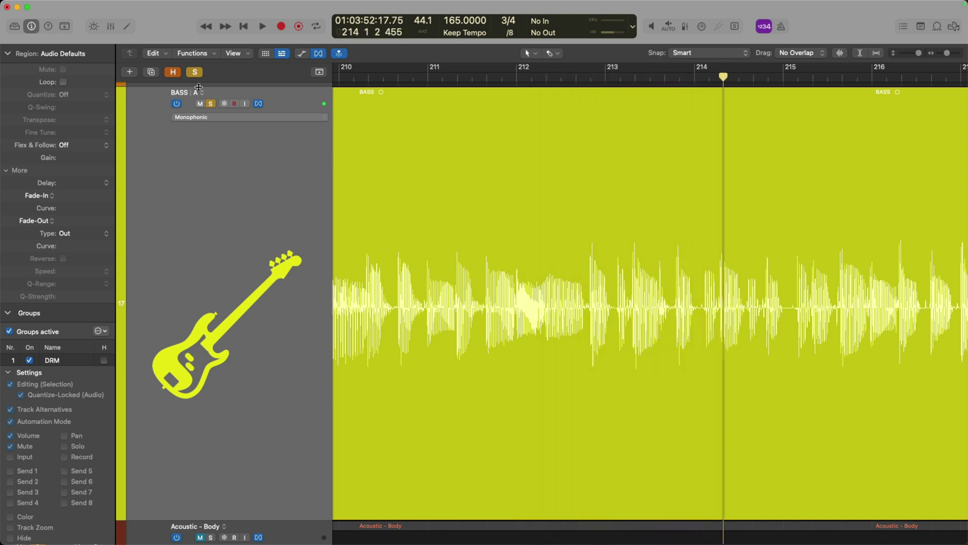
pyautogui.click(202, 92)
pyautogui.click(218, 97)
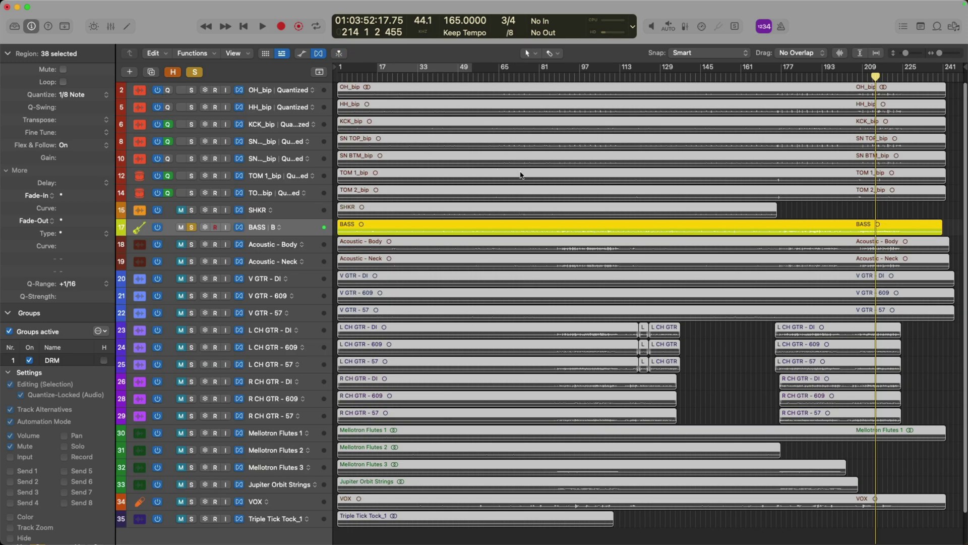
# Zoom out to all tracks, deselect regions, and turn off the BASS track's Solo.
pyautogui.press('z')
pyautogui.click(789, 207)
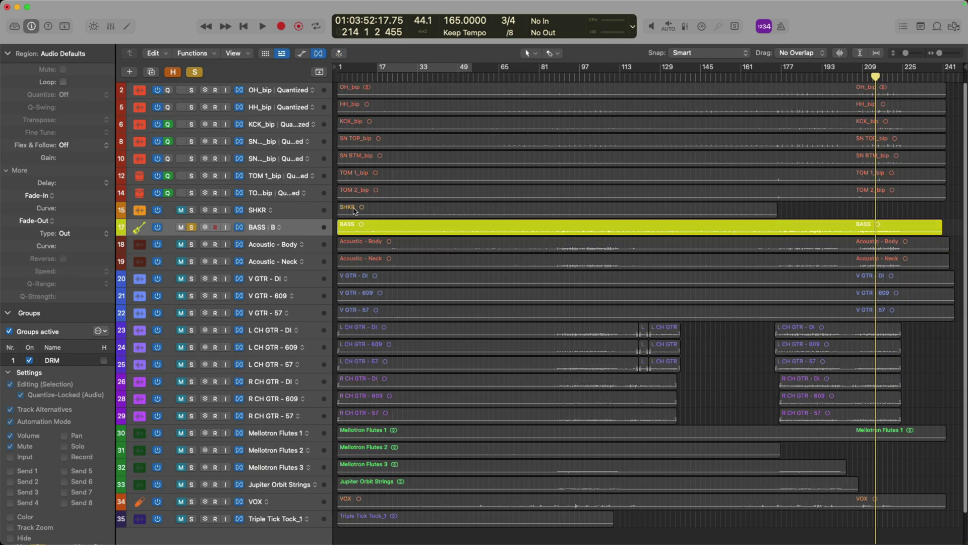
pyautogui.click(192, 227)
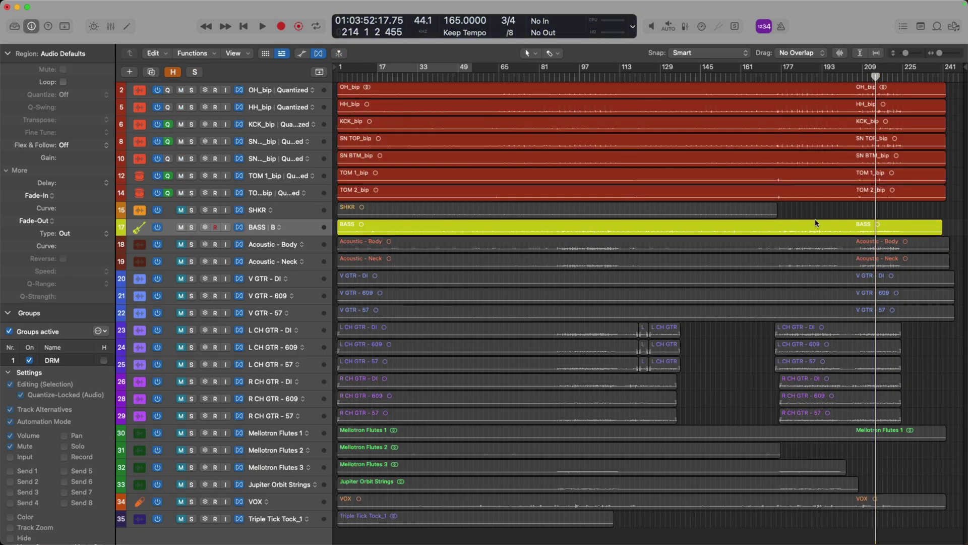